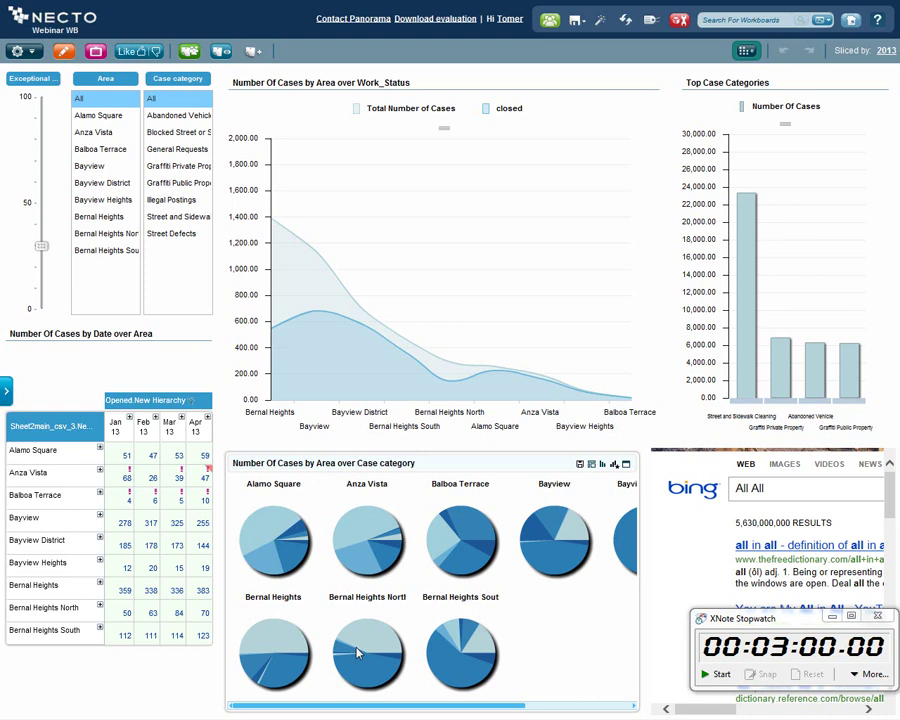
# - Create a blank-layout workboard named WB in your personal user folder
pyautogui.click(716, 674)
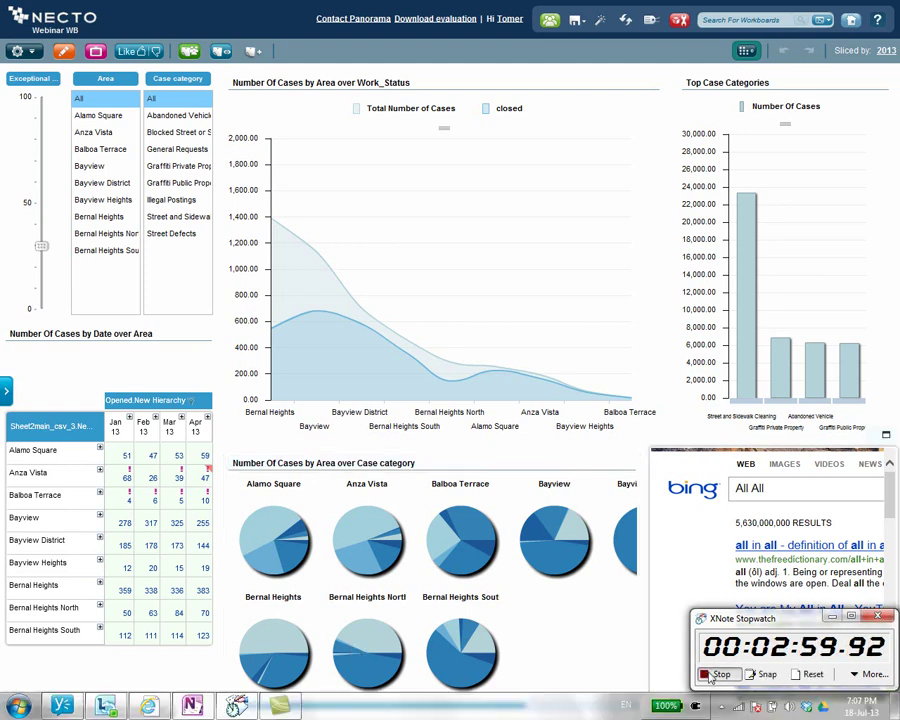
pyautogui.click(575, 19)
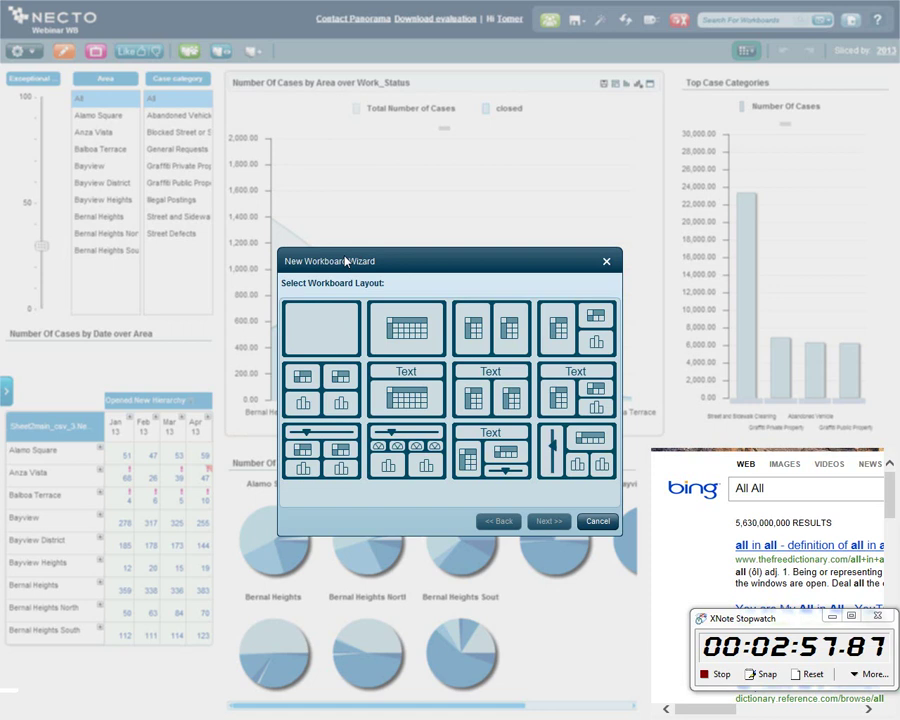
pyautogui.click(553, 520)
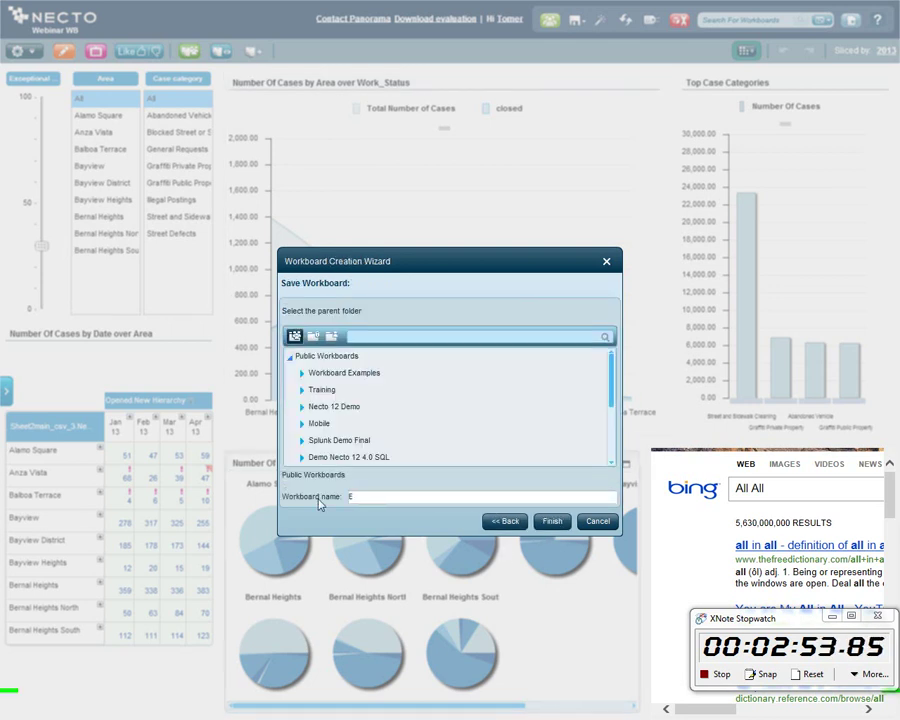
pyautogui.click(313, 336)
pyautogui.click(547, 521)
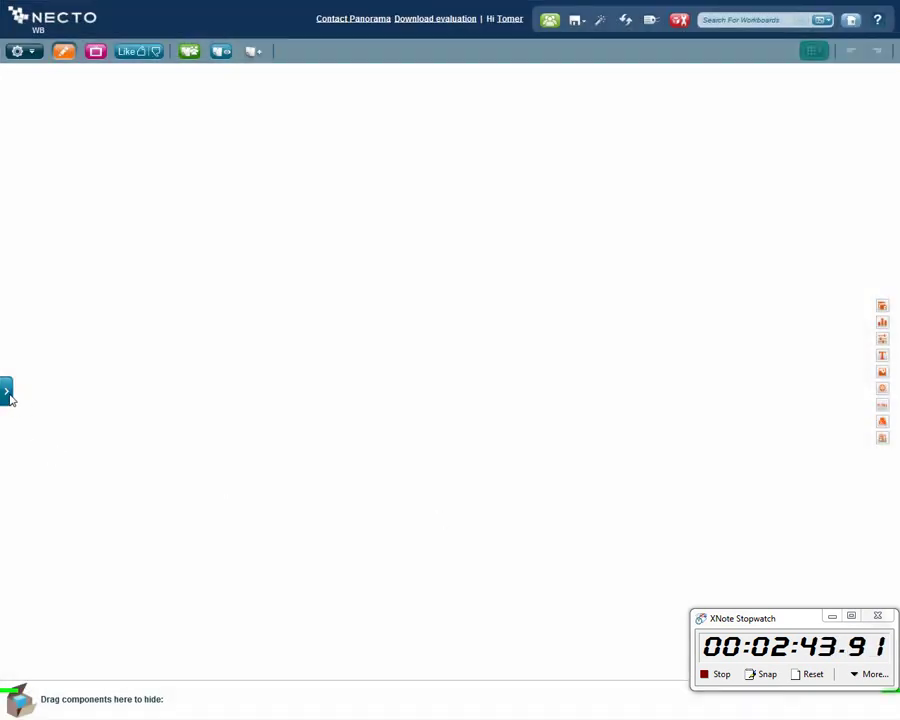
# - Drag the saved 'Number Of Cases by Date over Area' grid onto the canvas and add a new view on the right half
pyautogui.click(7, 393)
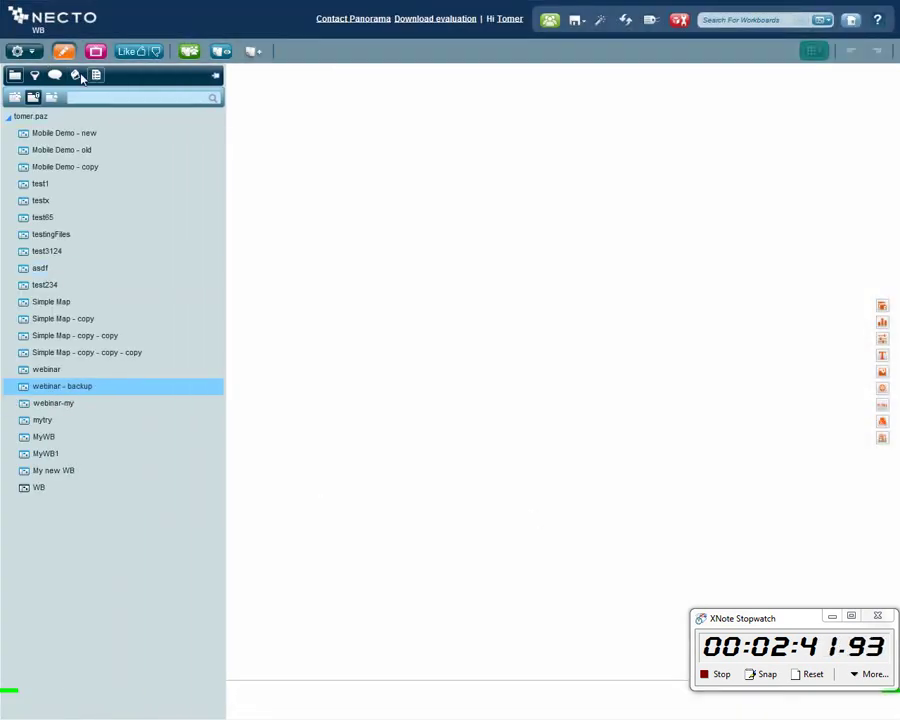
pyautogui.click(76, 76)
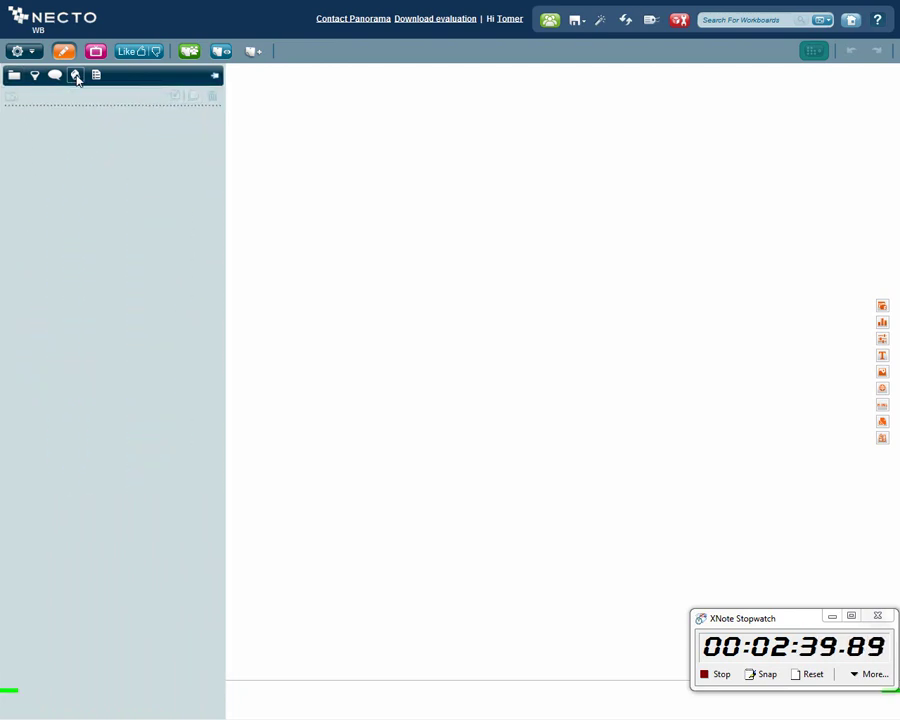
pyautogui.moveTo(100, 160); pyautogui.dragTo(432, 376)
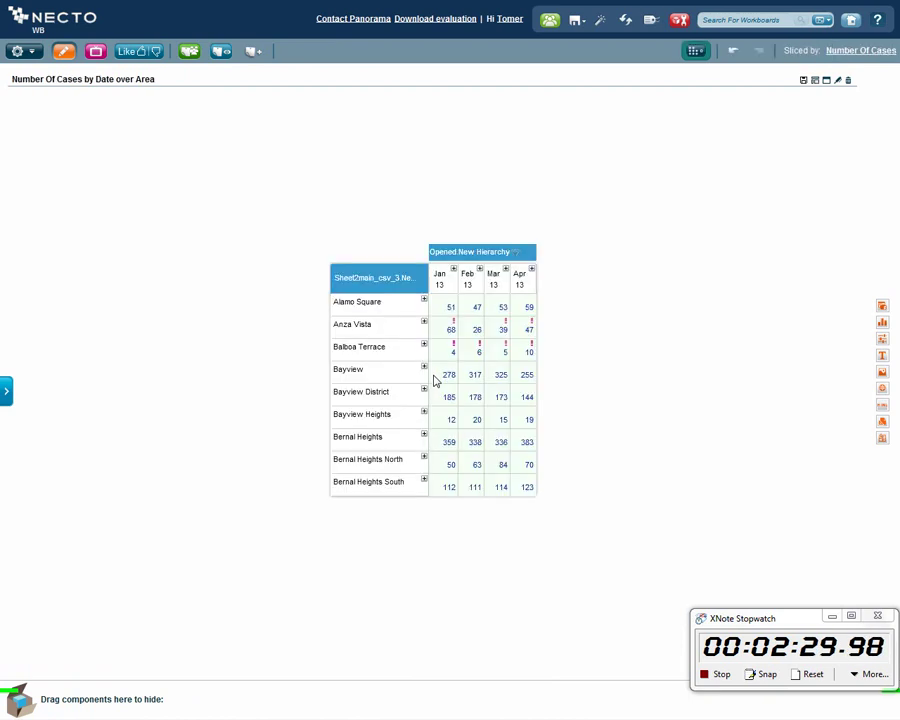
pyautogui.moveTo(883, 310); pyautogui.dragTo(855, 378)
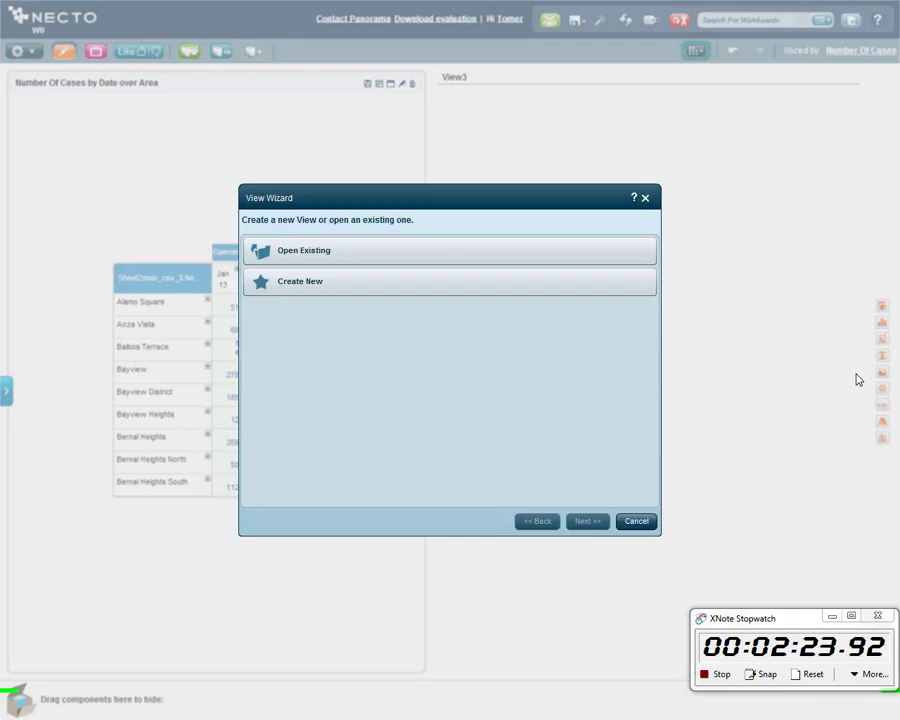
# - Create the new view from an uploaded Excel file, Crime.xlsx
pyautogui.click(262, 281)
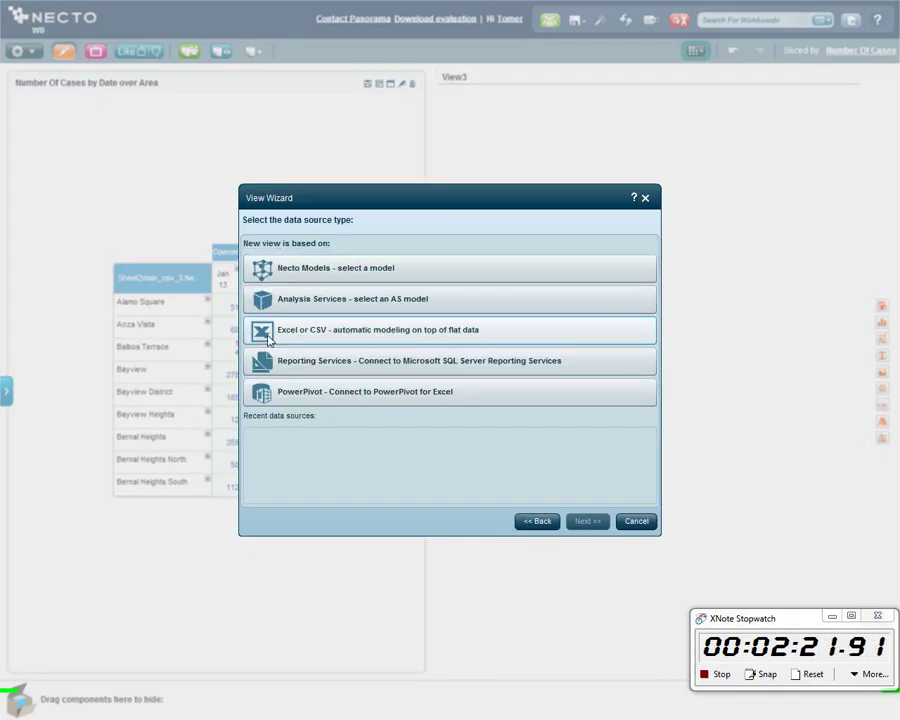
pyautogui.click(268, 331)
pyautogui.click(404, 285)
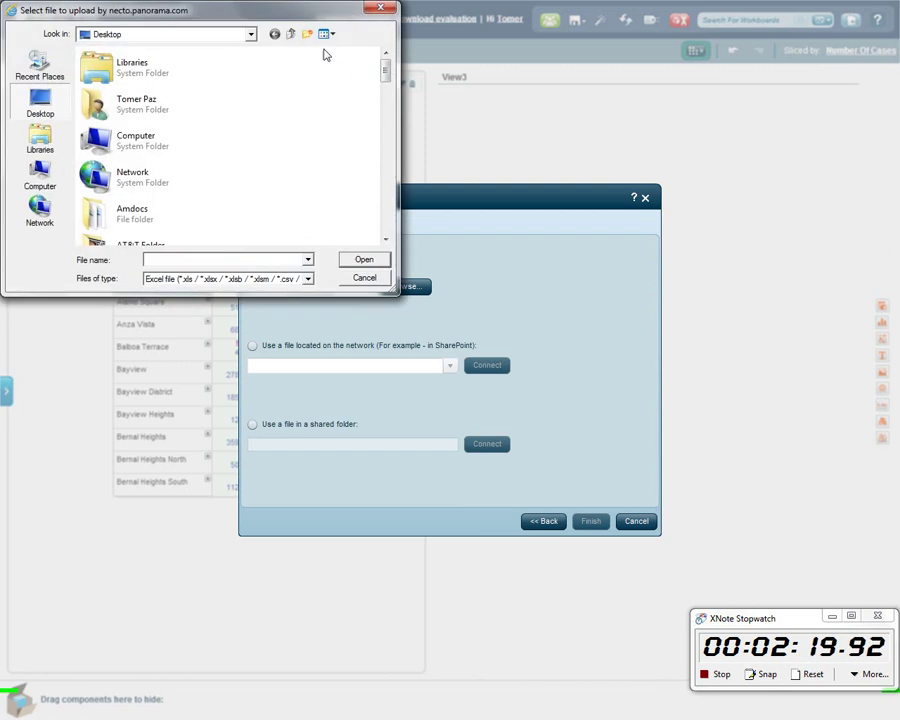
pyautogui.moveTo(385, 68); pyautogui.dragTo(370, 163)
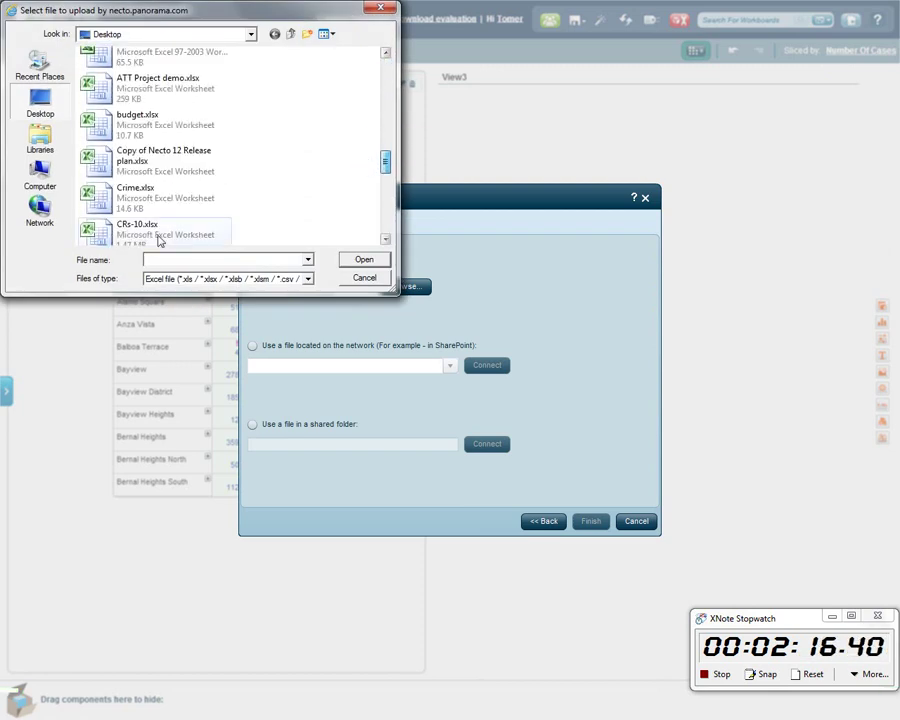
pyautogui.click(102, 201)
pyautogui.click(363, 259)
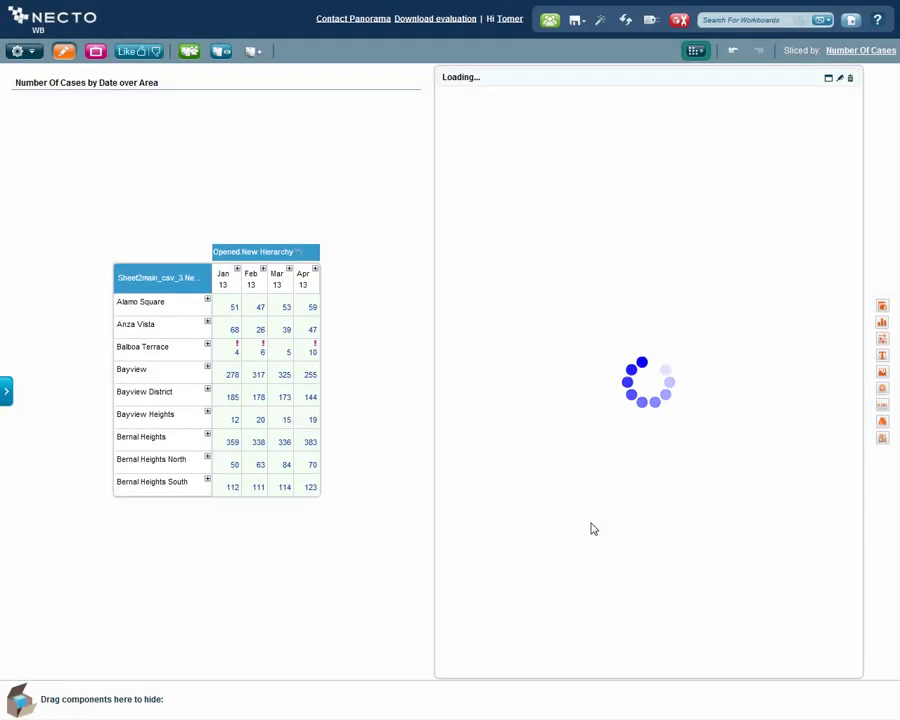
# - Replace the Police contact Person rows with Neighbourhood District and keep only the 2013 data
pyautogui.hotkey('alt', 'Tab')
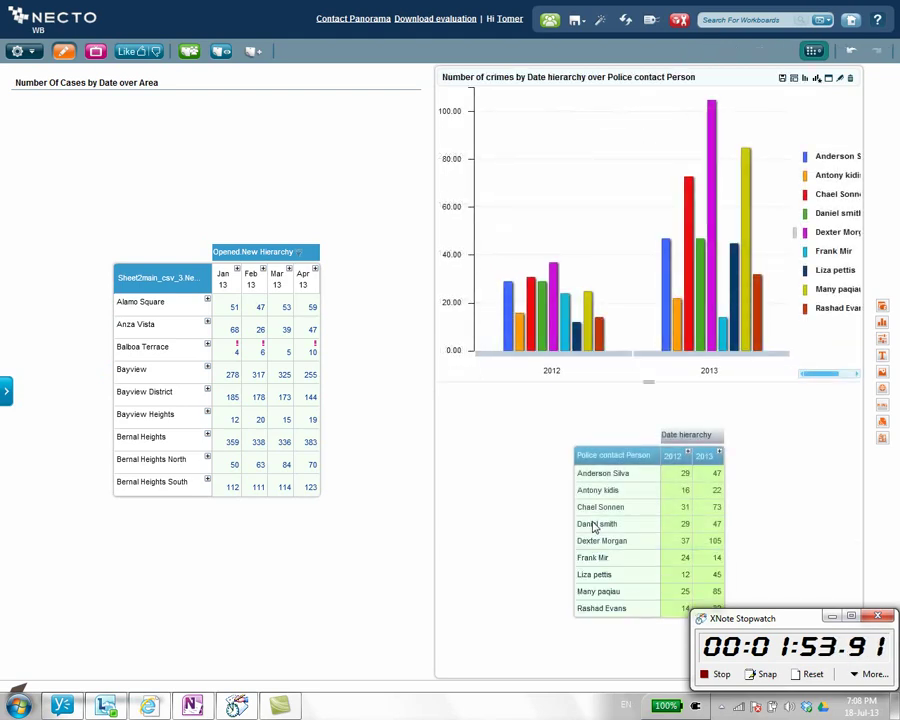
pyautogui.click(657, 459)
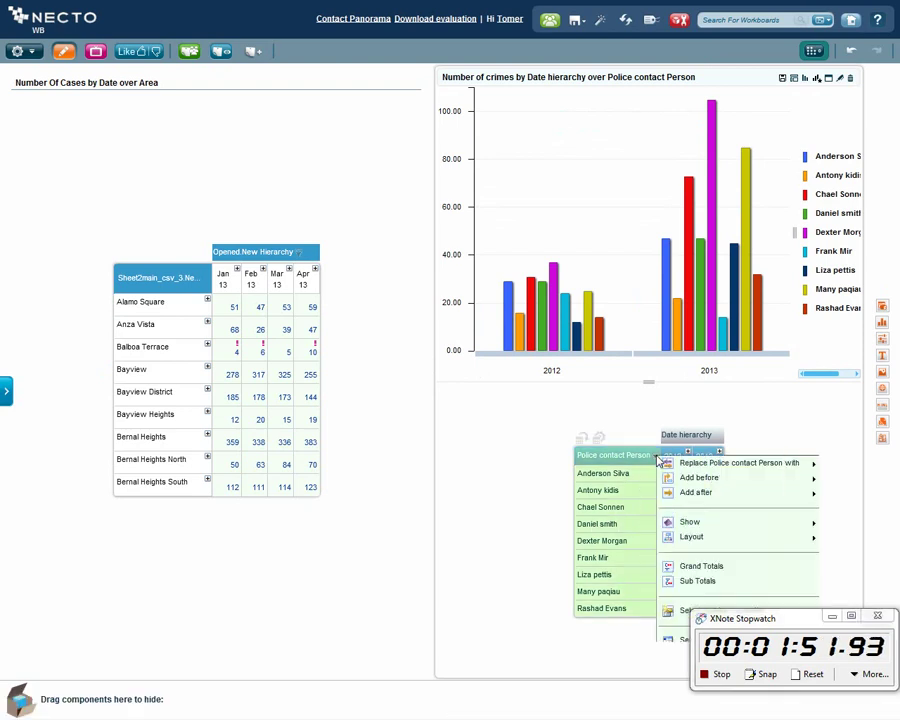
pyautogui.moveTo(700, 463)
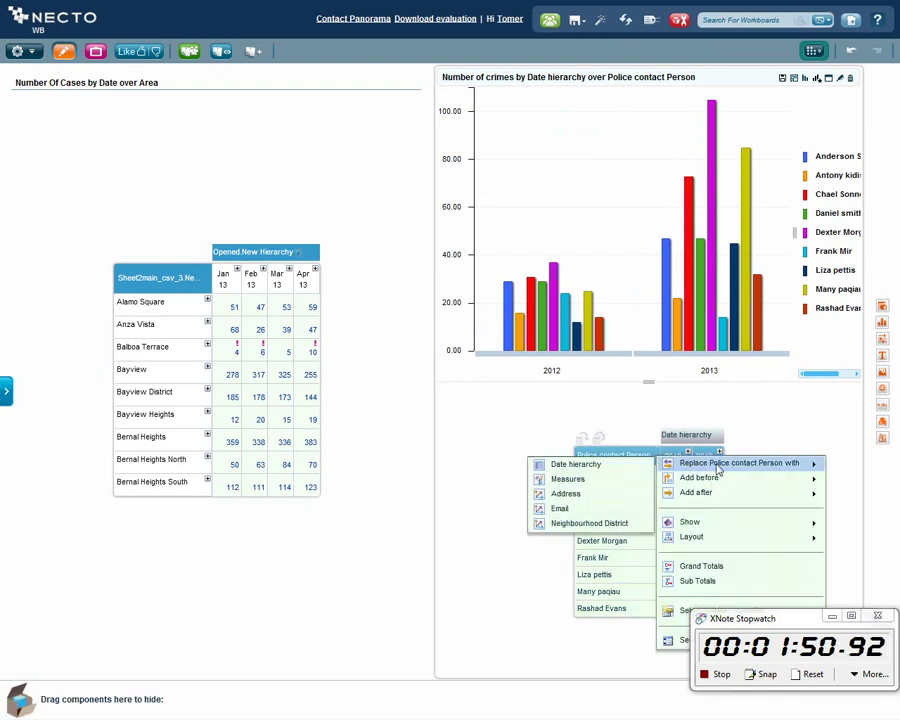
pyautogui.click(622, 523)
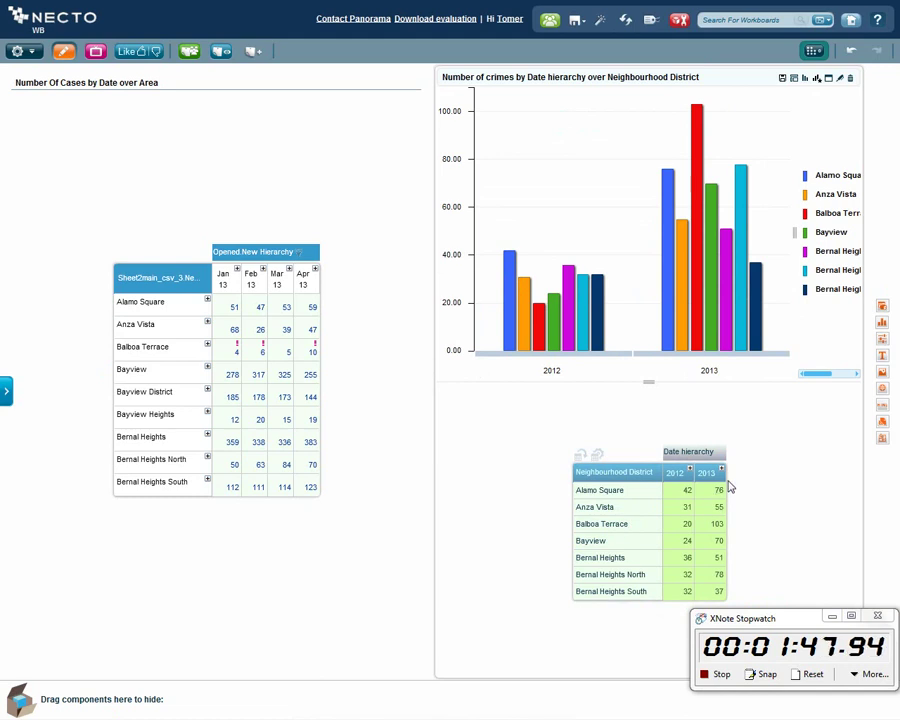
pyautogui.click(722, 478)
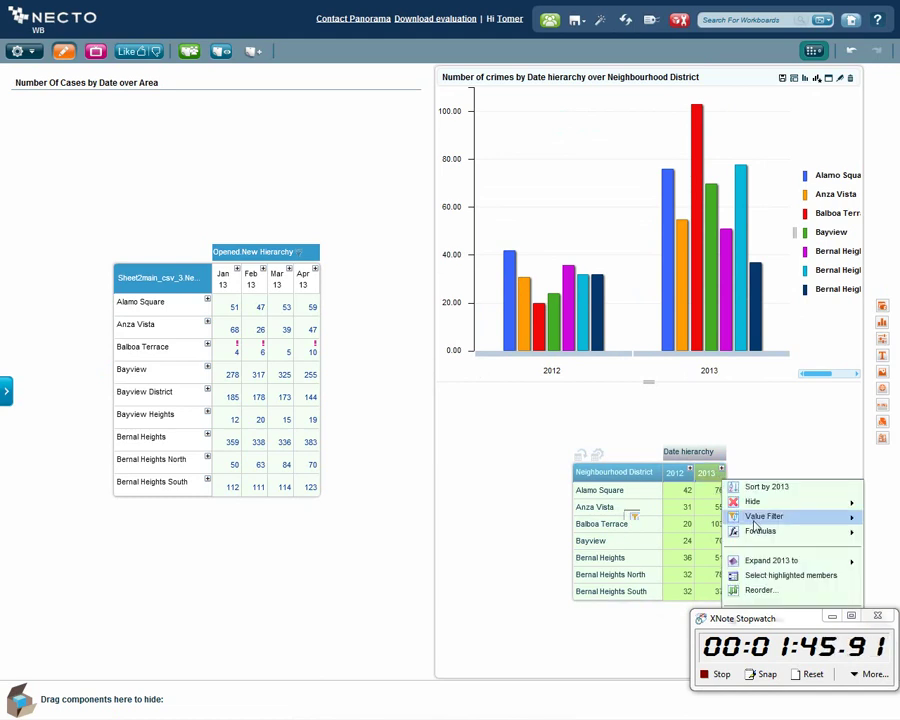
pyautogui.click(766, 576)
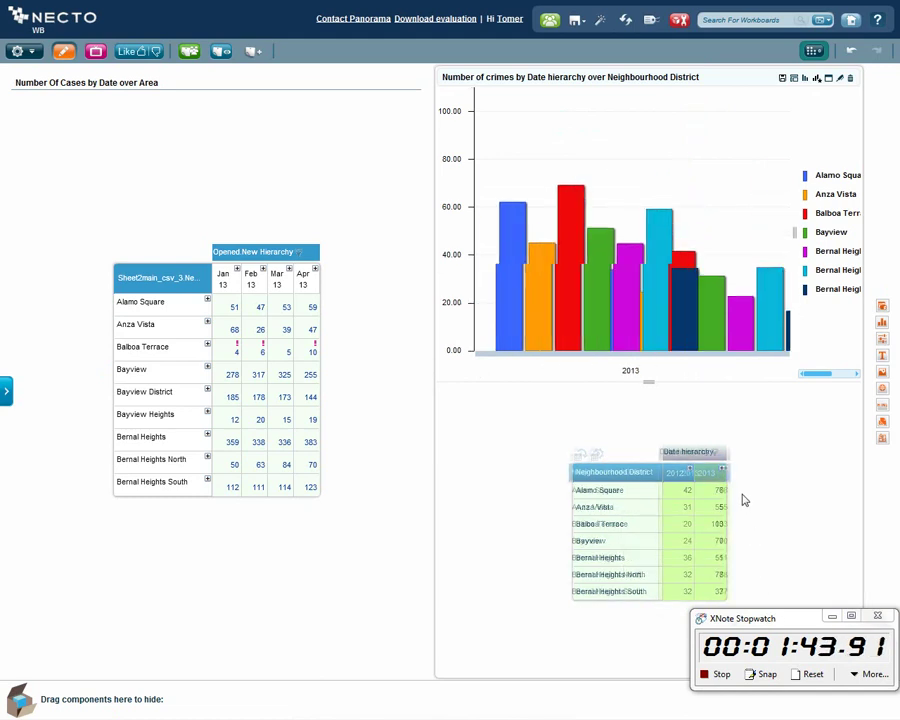
# - Break the dates down by month, show only the grid, and add a map above it
pyautogui.click(724, 453)
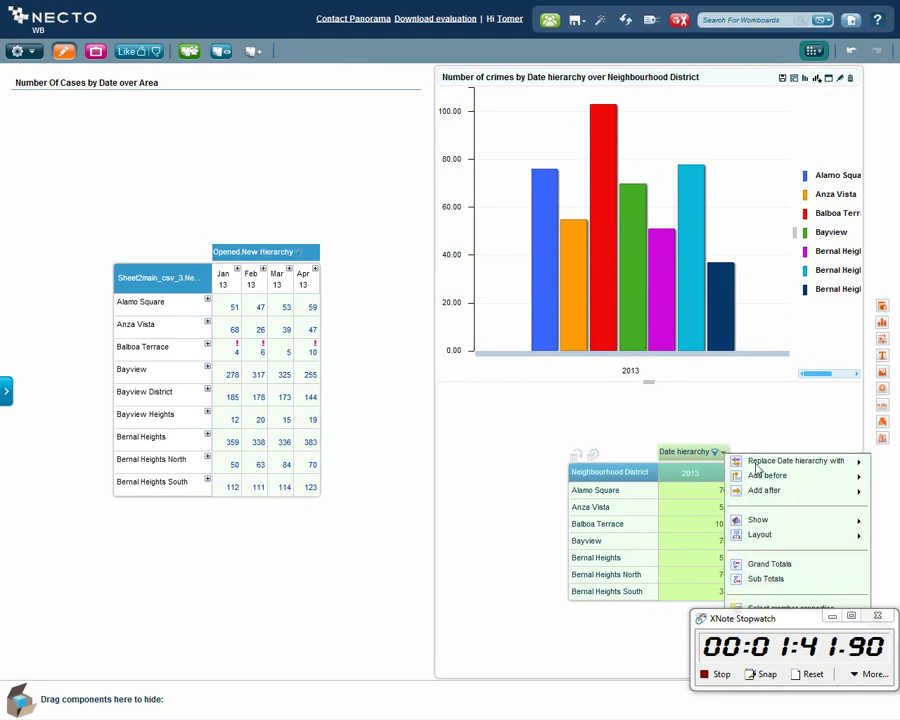
pyautogui.moveTo(766, 521)
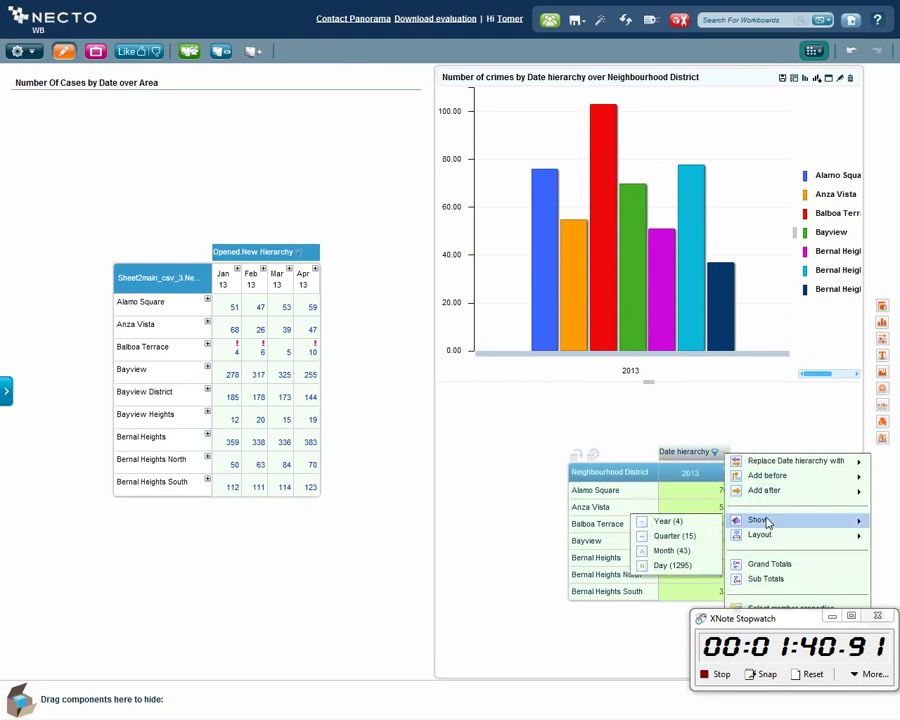
pyautogui.click(680, 551)
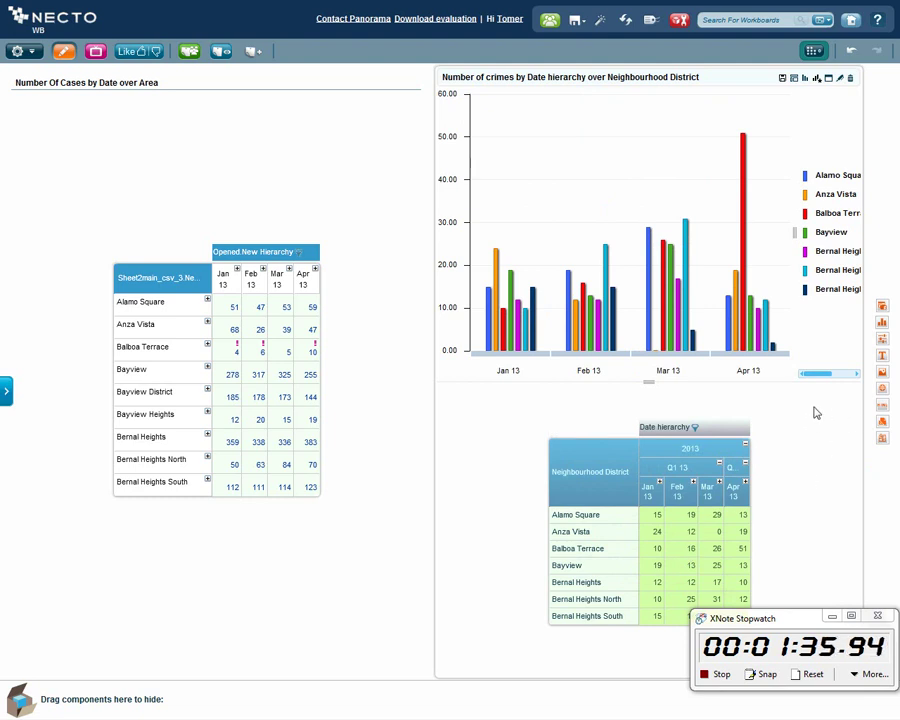
pyautogui.click(795, 80)
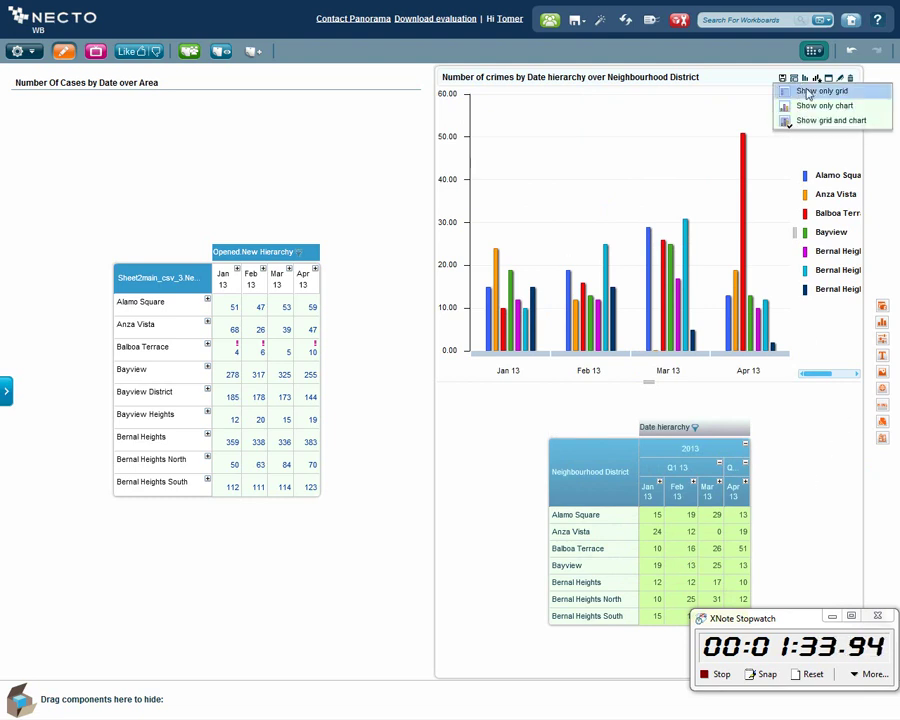
pyautogui.click(822, 92)
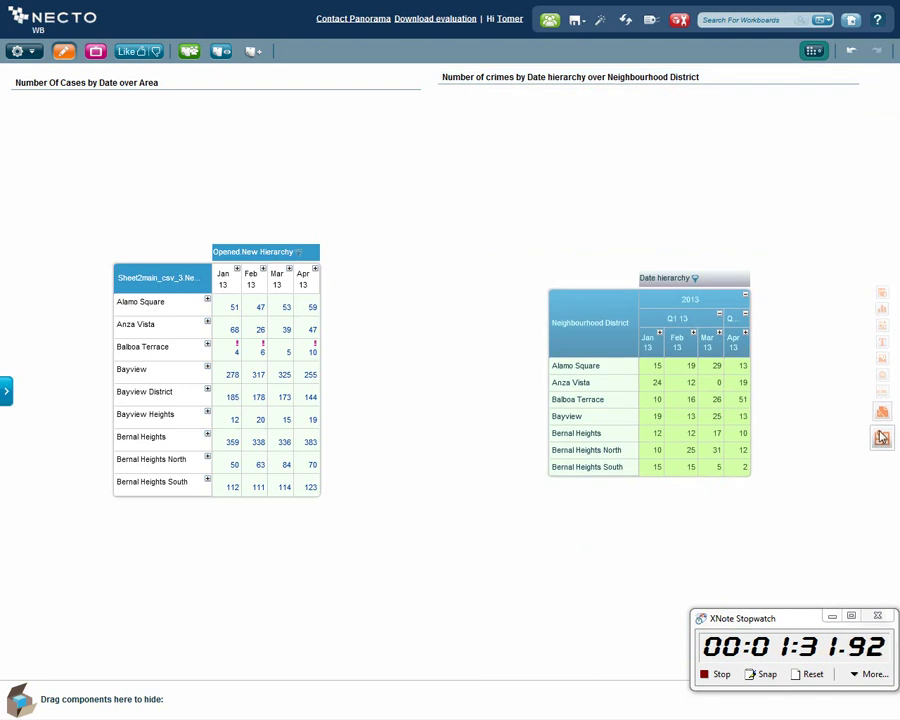
pyautogui.moveTo(829, 430); pyautogui.dragTo(650, 352)
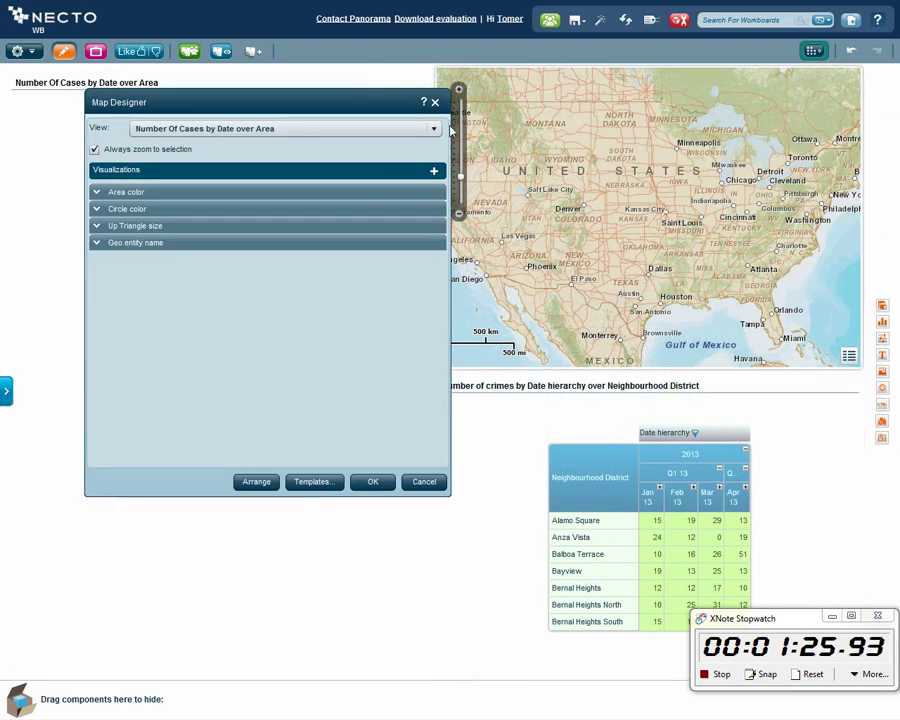
# - Base the map on the Neighbourhood District view without Area color, using the Diamonds by color template
pyautogui.click(435, 131)
pyautogui.click(348, 159)
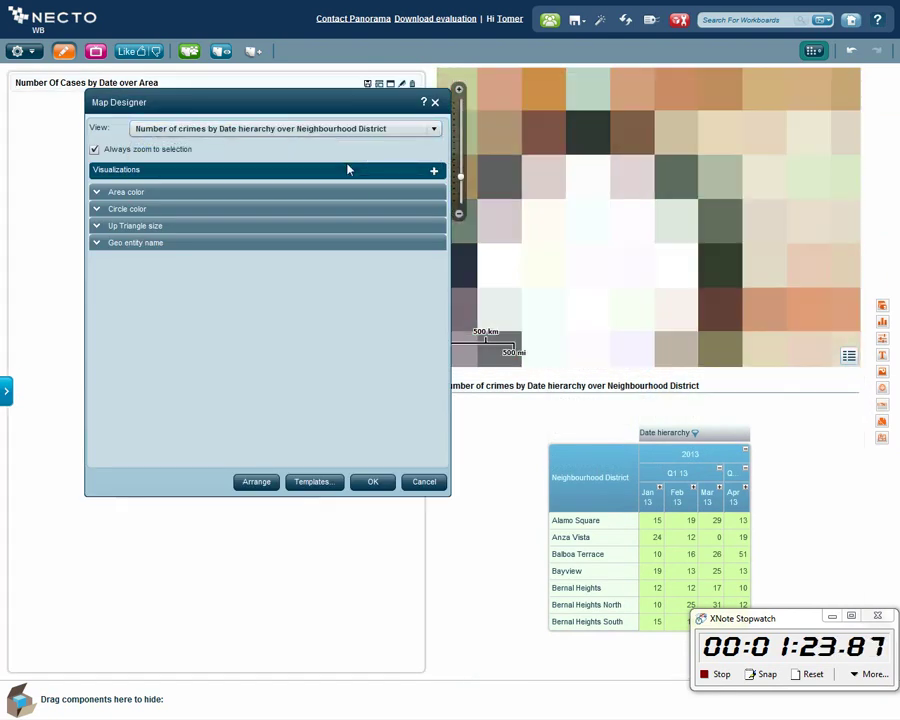
pyautogui.click(435, 194)
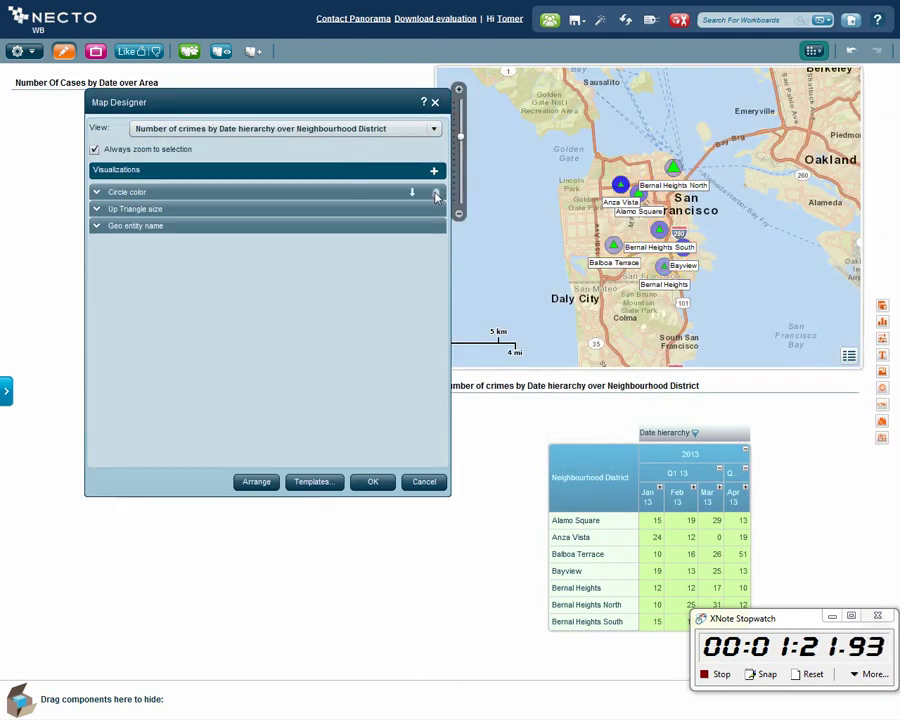
pyautogui.click(318, 482)
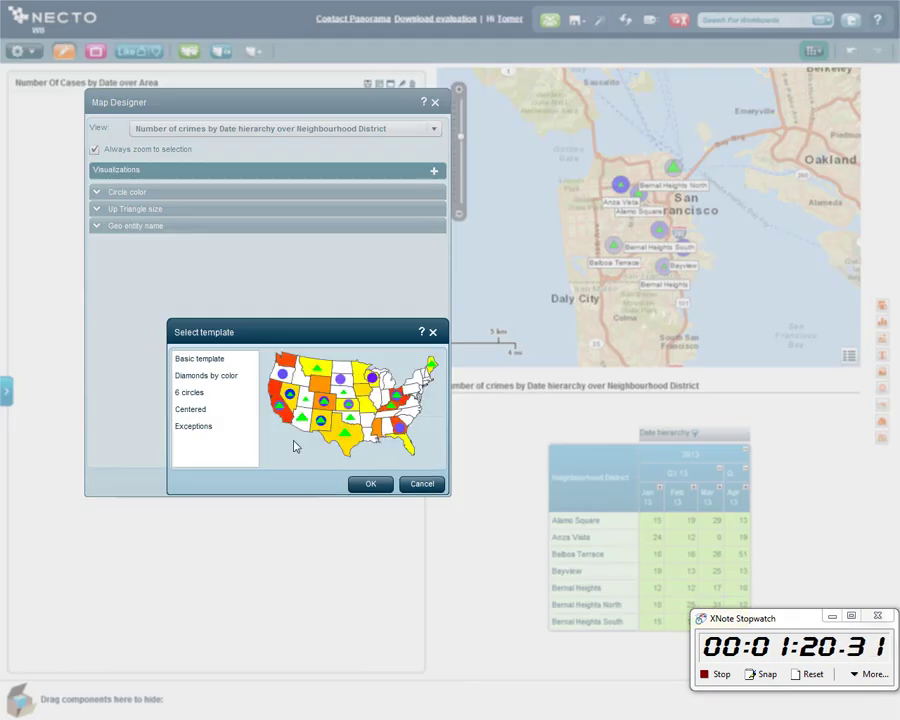
pyautogui.click(213, 378)
pyautogui.click(370, 484)
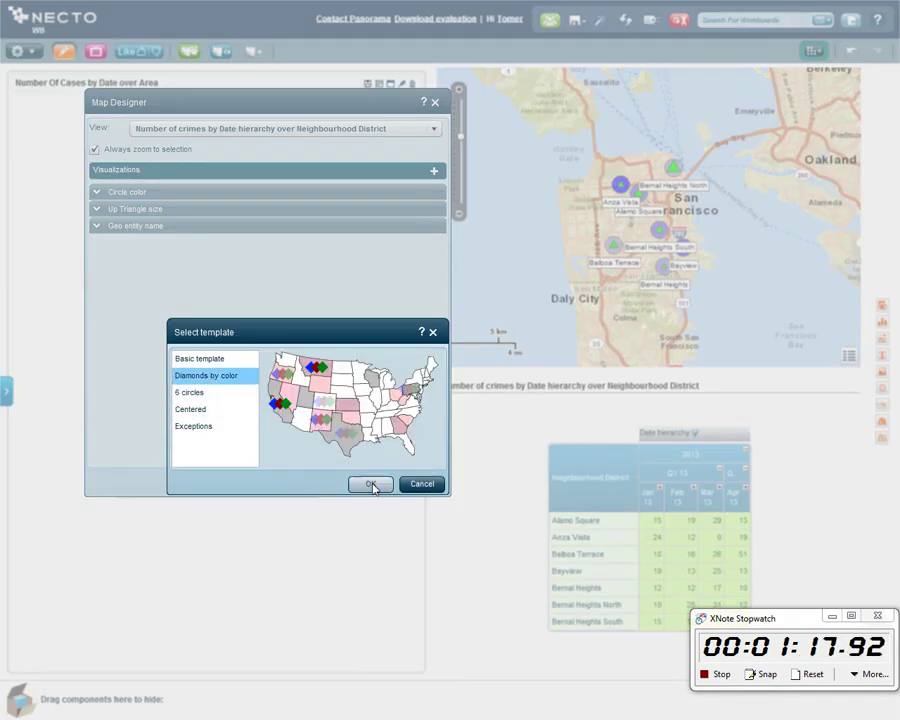
pyautogui.click(374, 482)
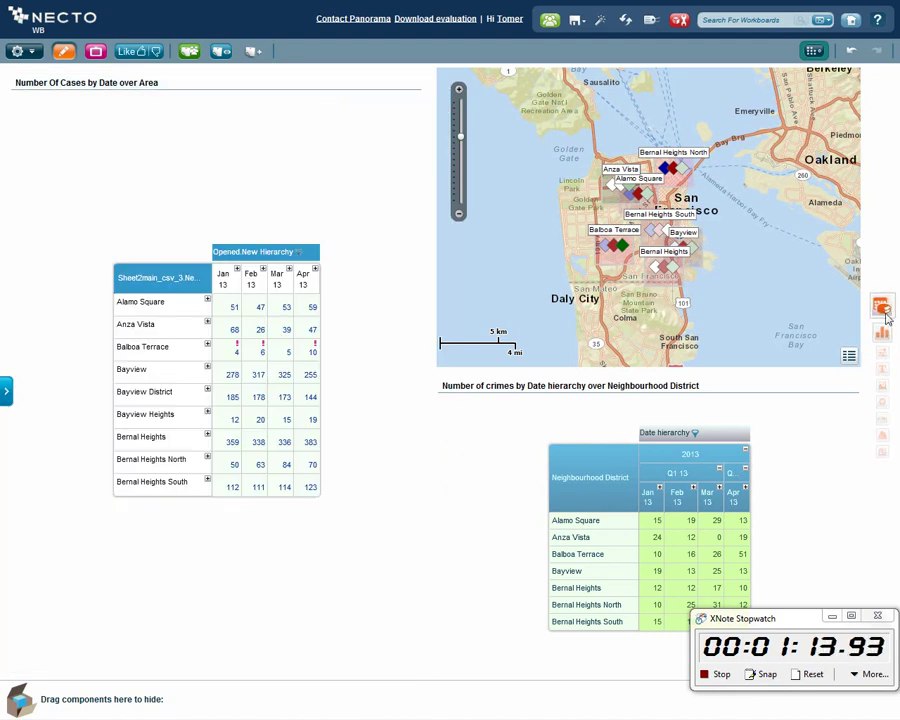
pyautogui.moveTo(882, 354); pyautogui.dragTo(216, 348)
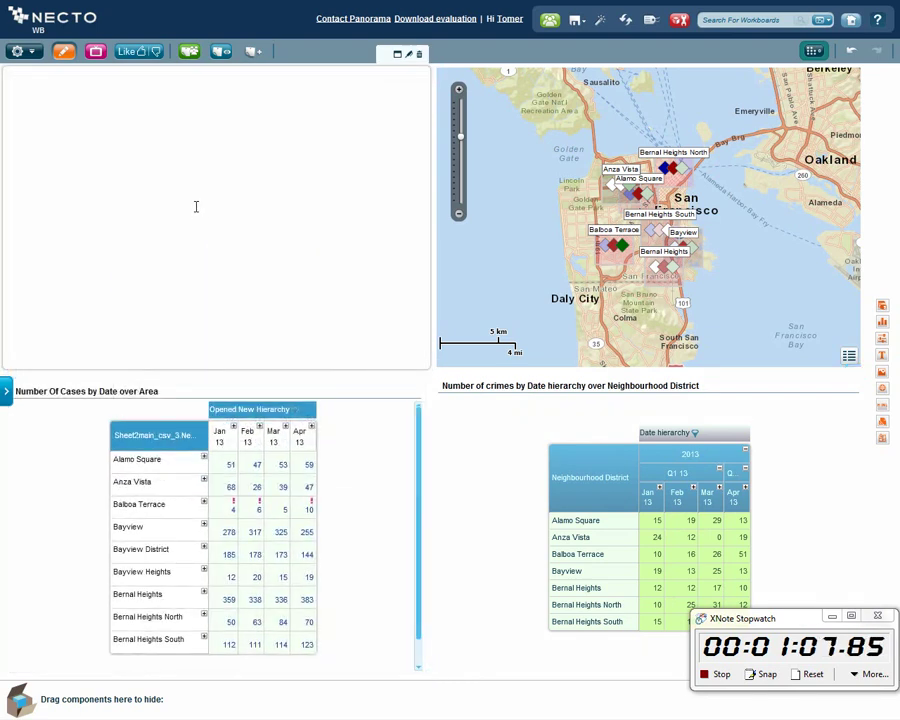
# - Make the text box read 'This WB is about municipal cases and crimes in SF' at size 36
pyautogui.click(410, 56)
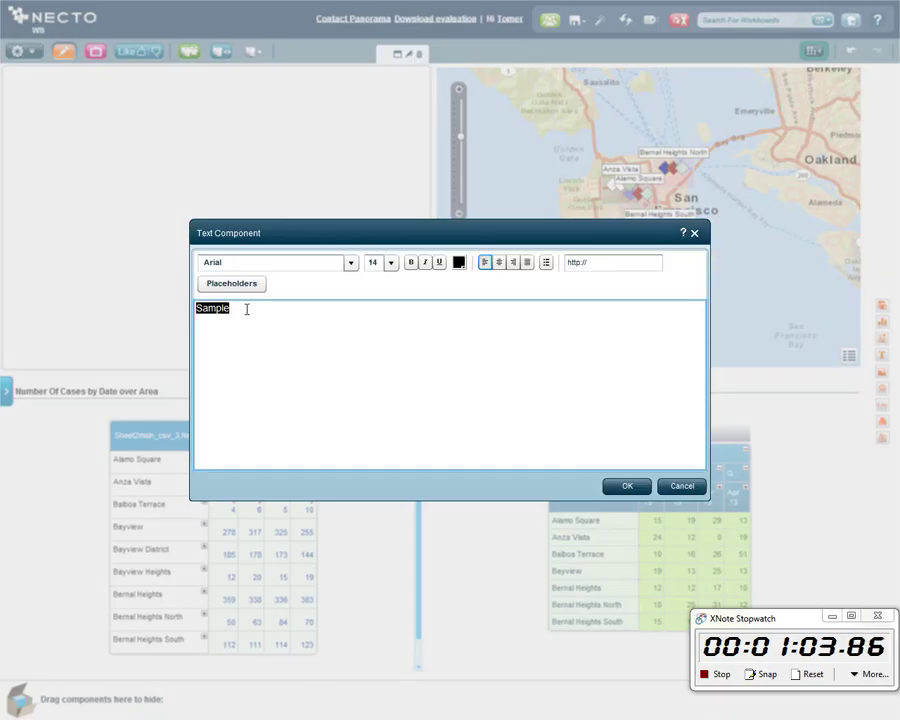
pyautogui.write('This WB is about municipal cases and crimes in SF')
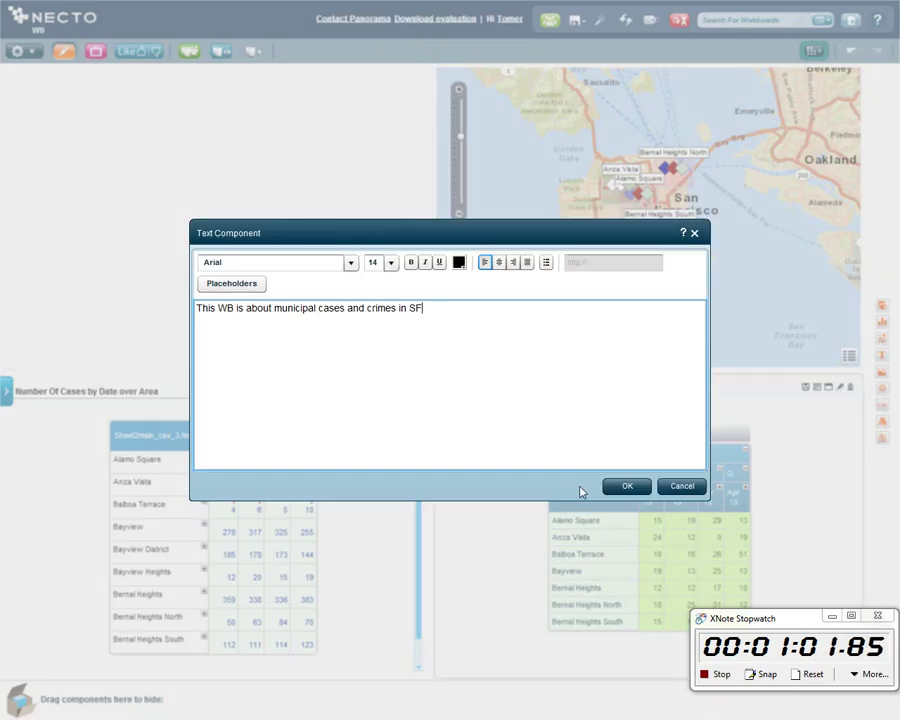
pyautogui.hotkey('ctrl', 'a')
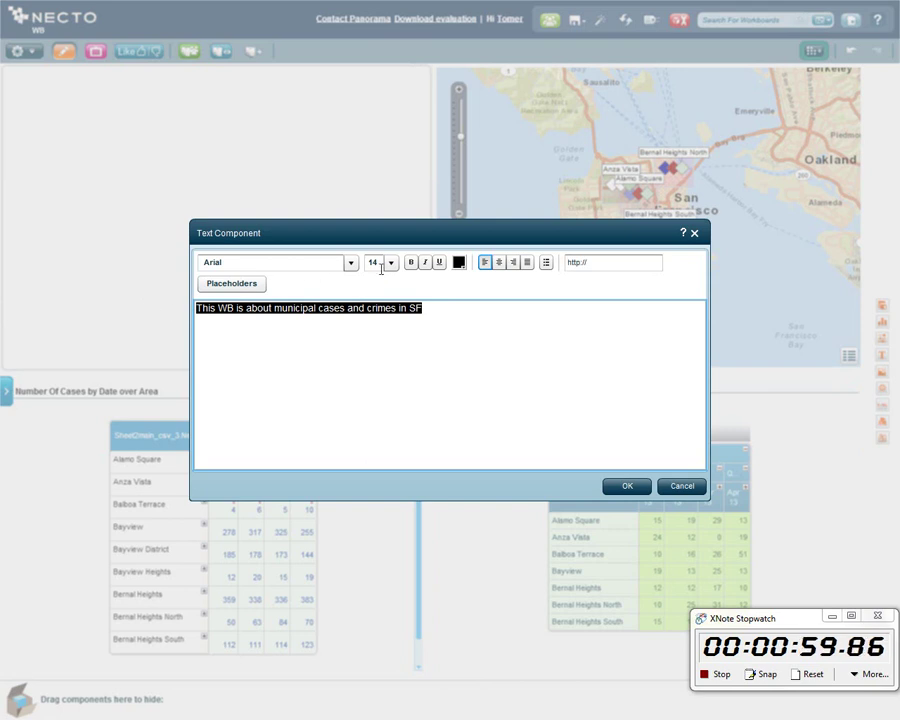
pyautogui.click(390, 262)
pyautogui.click(395, 349)
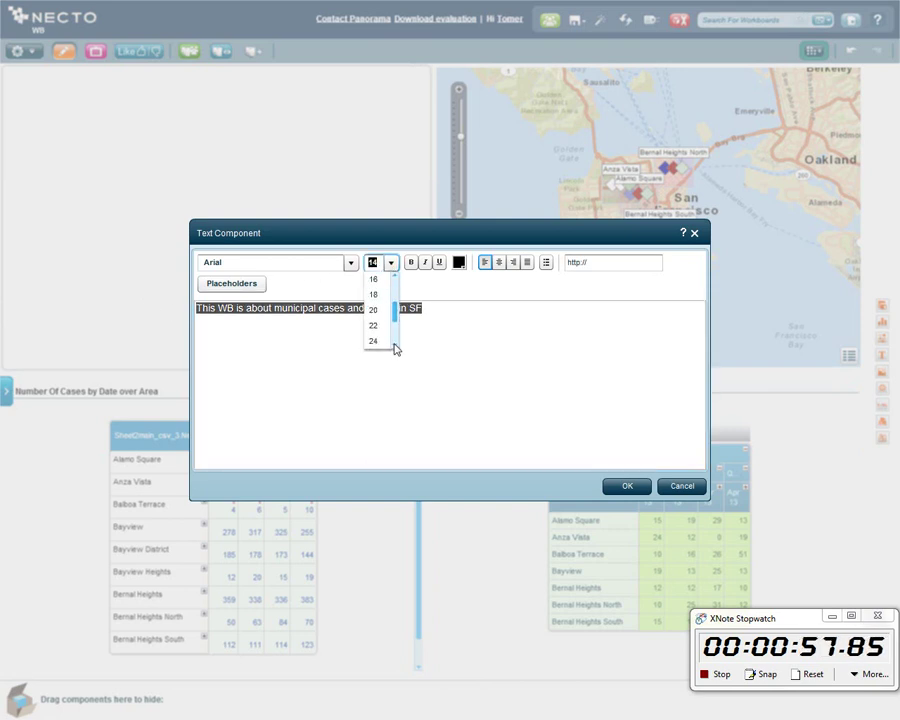
pyautogui.click(375, 342)
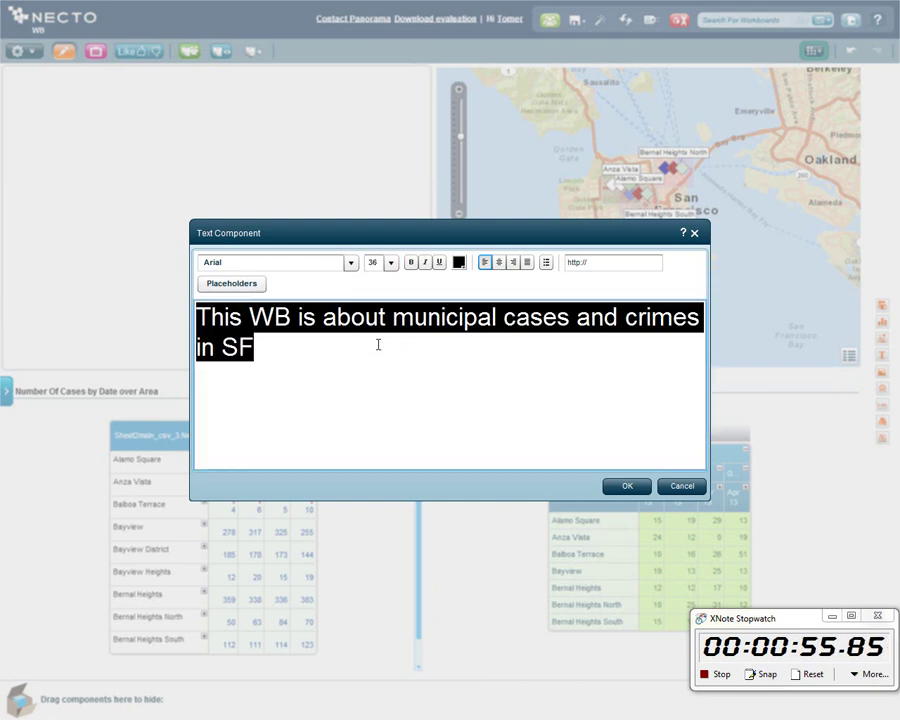
pyautogui.click(622, 487)
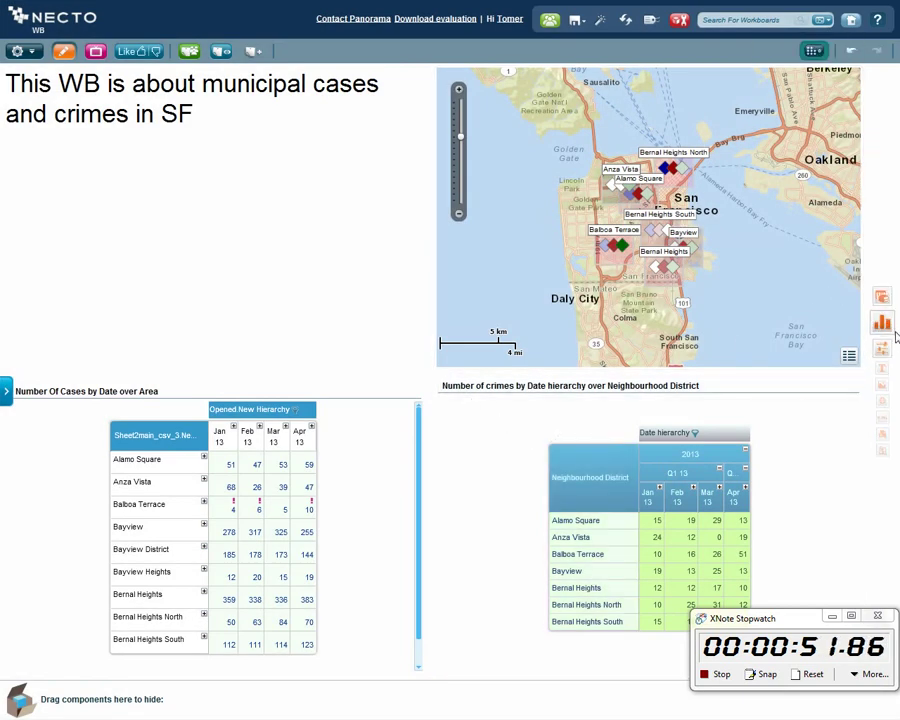
pyautogui.moveTo(882, 340); pyautogui.dragTo(215, 247)
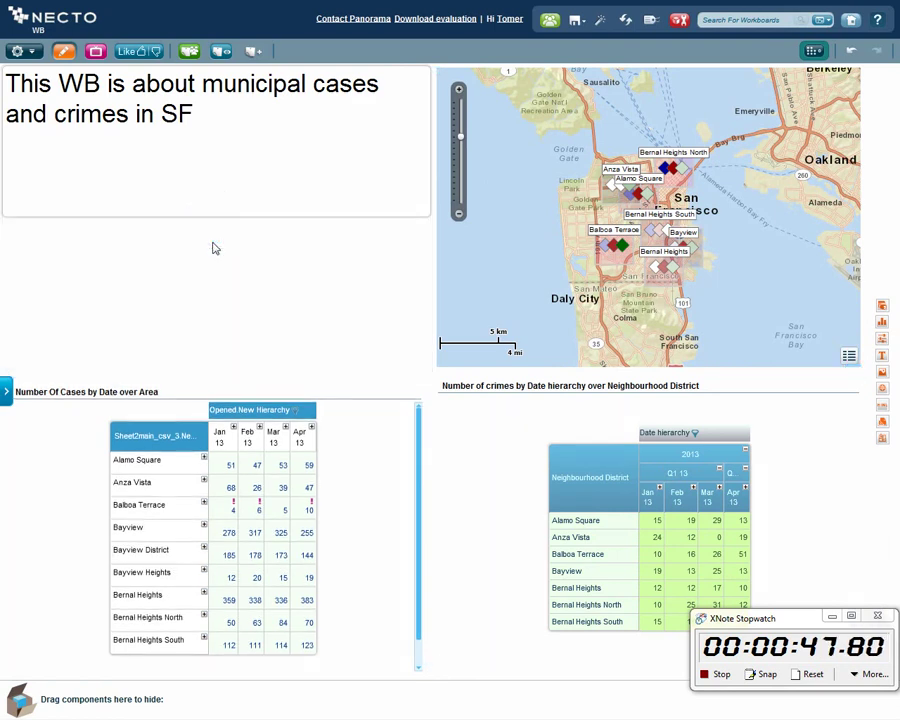
# - Add a Dimension Members parameter on the crimes view based on Police contact Person
pyautogui.click(555, 193)
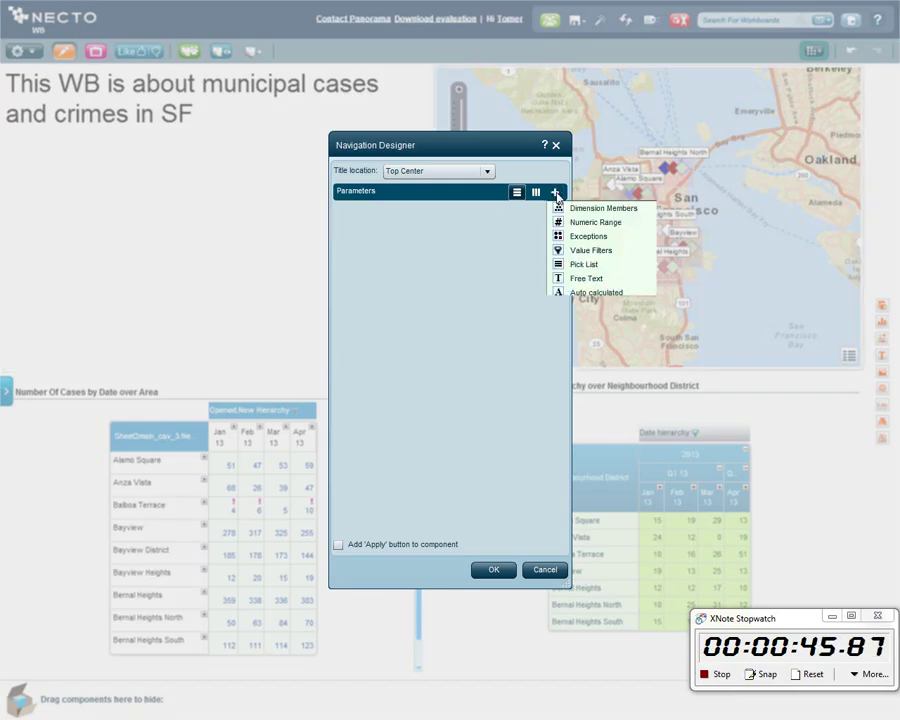
pyautogui.click(583, 205)
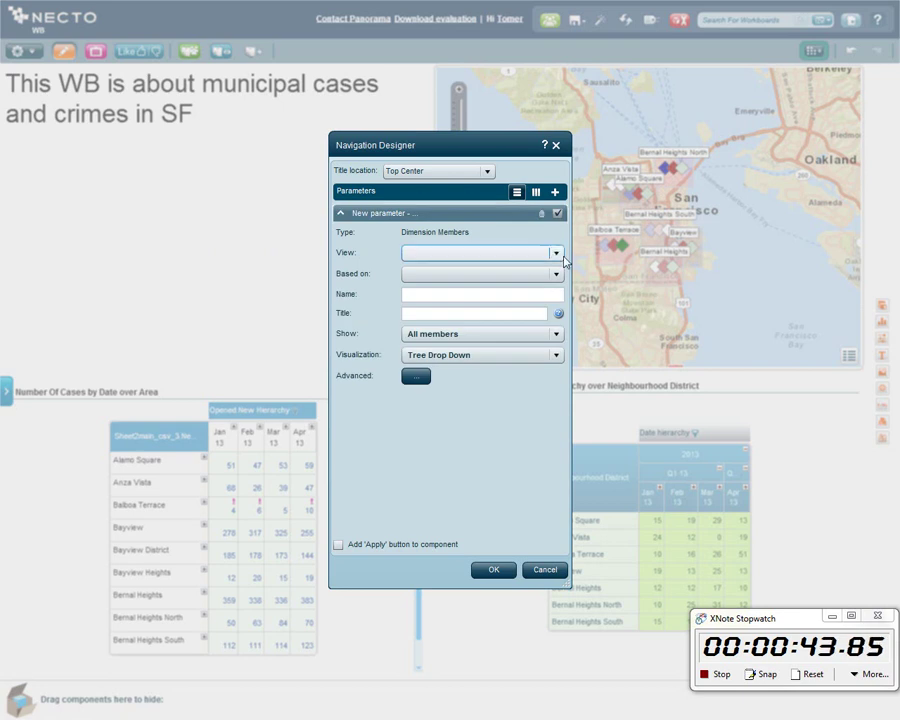
pyautogui.click(557, 255)
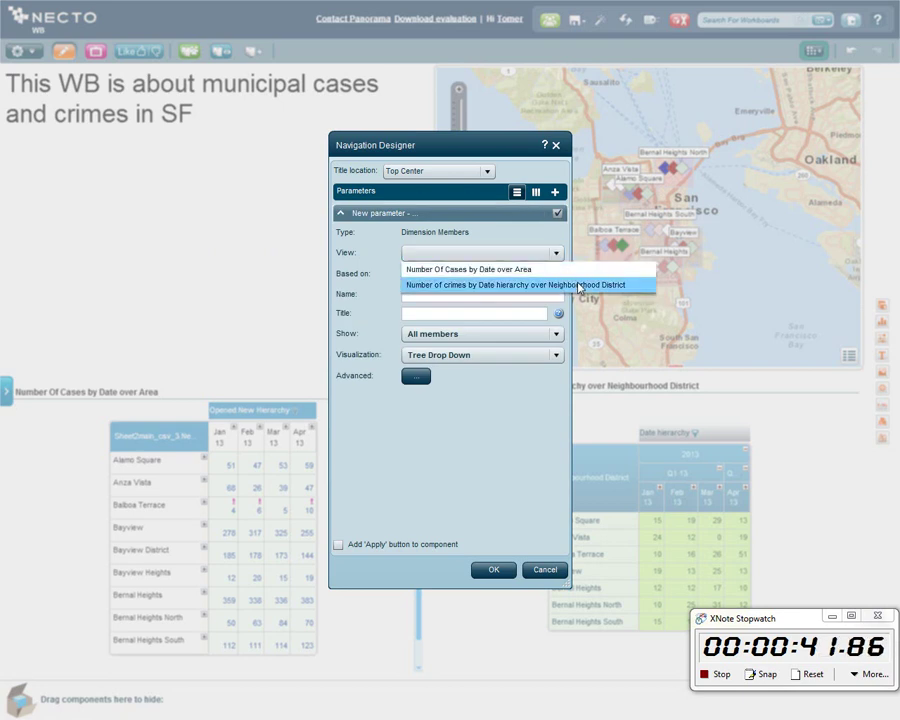
pyautogui.click(558, 285)
pyautogui.click(558, 278)
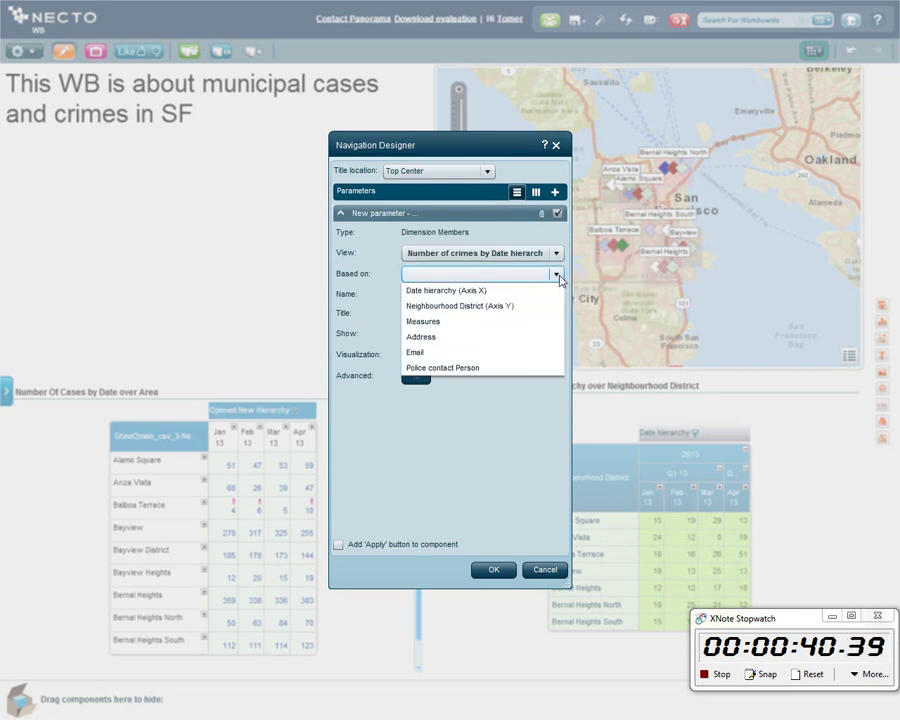
pyautogui.click(472, 368)
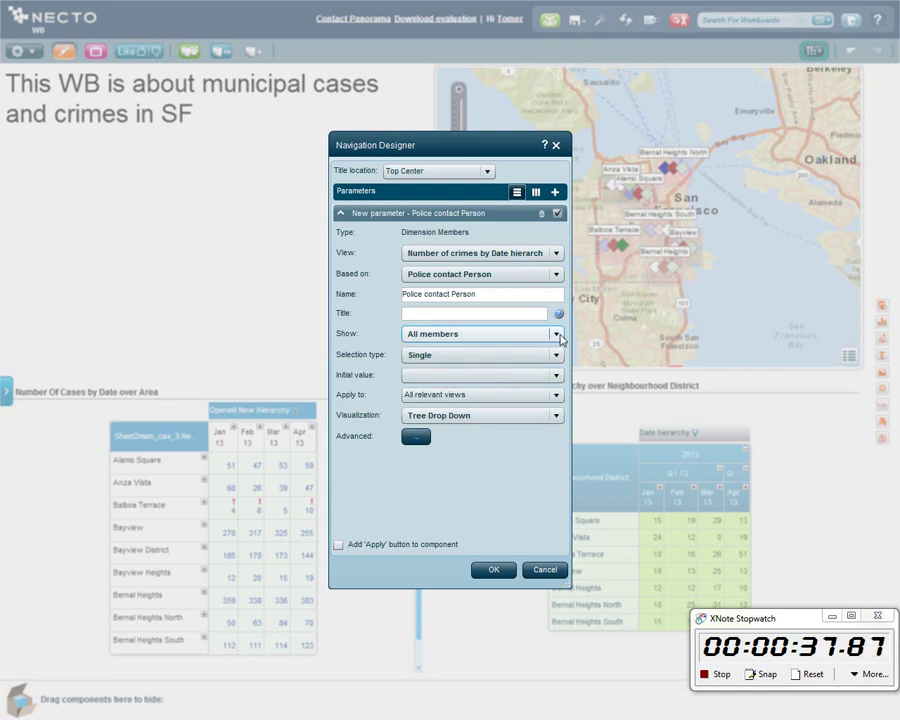
# - Show all contact people as selected members, displayed as a List, and apply the filter
pyautogui.click(557, 334)
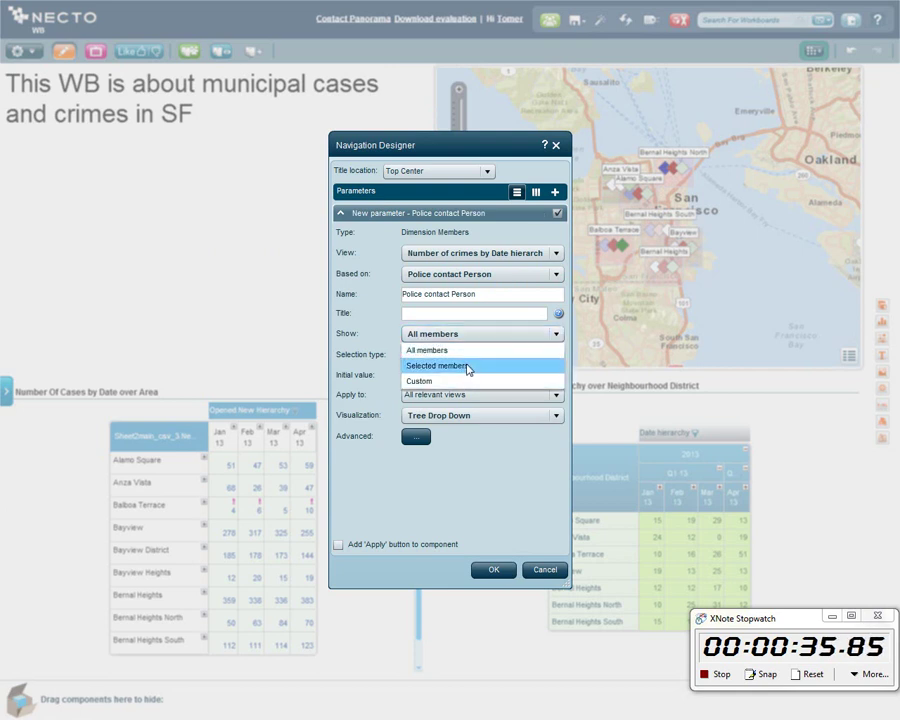
pyautogui.click(468, 369)
pyautogui.click(432, 301)
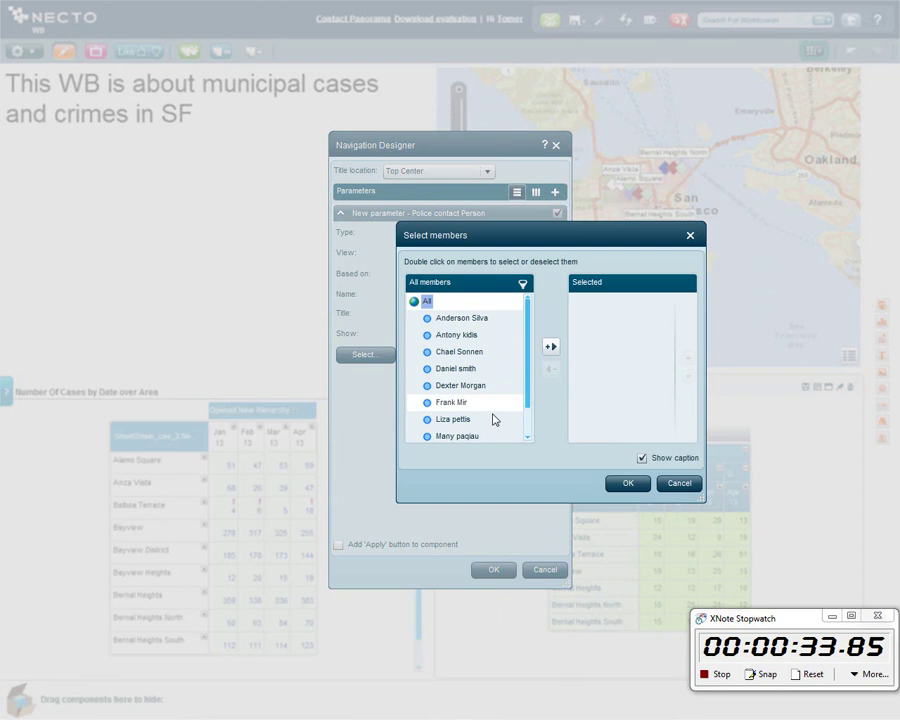
pyautogui.keyDown('shift'); pyautogui.click(480, 437); pyautogui.keyUp('shift')
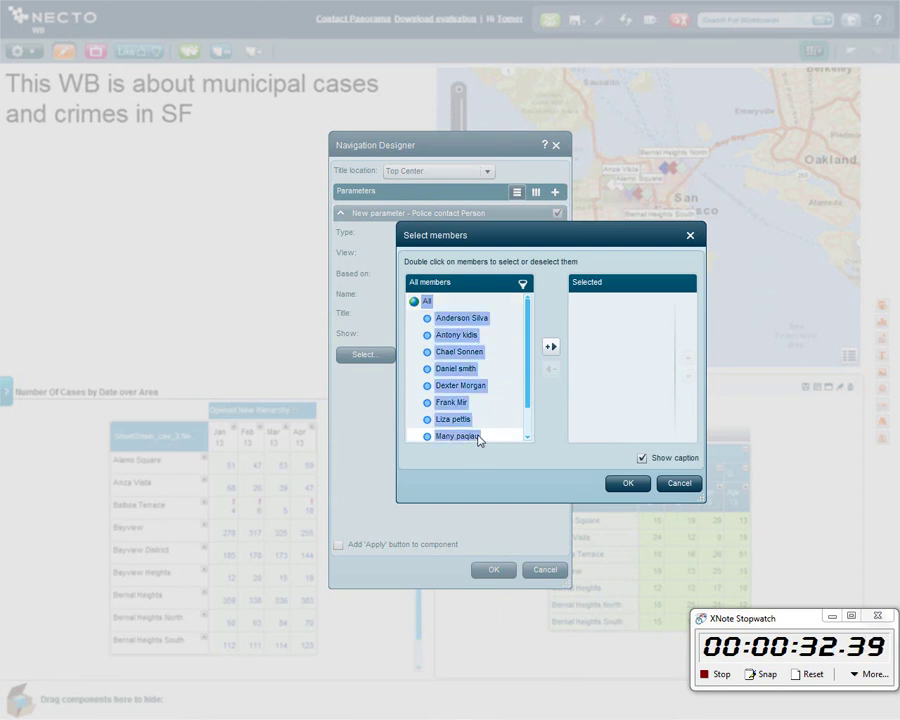
pyautogui.click(550, 348)
pyautogui.click(625, 483)
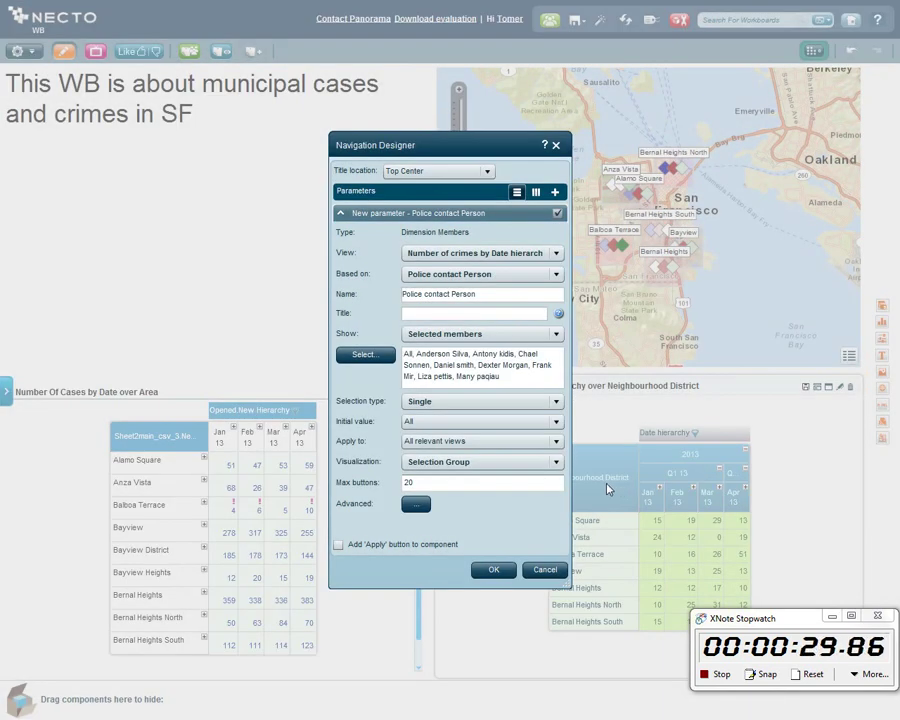
pyautogui.click(556, 462)
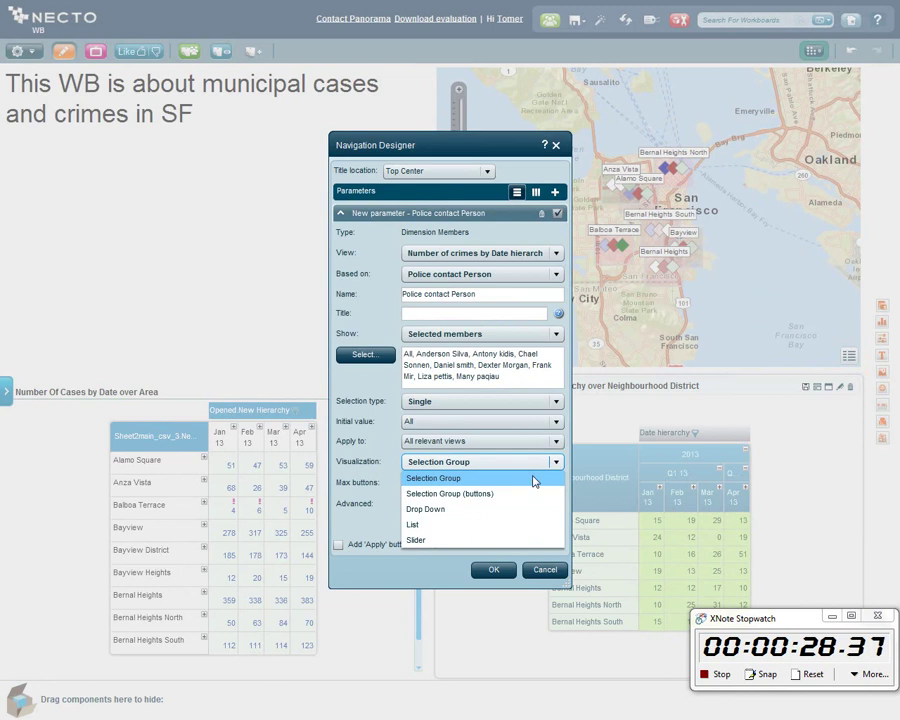
pyautogui.click(452, 522)
pyautogui.click(493, 569)
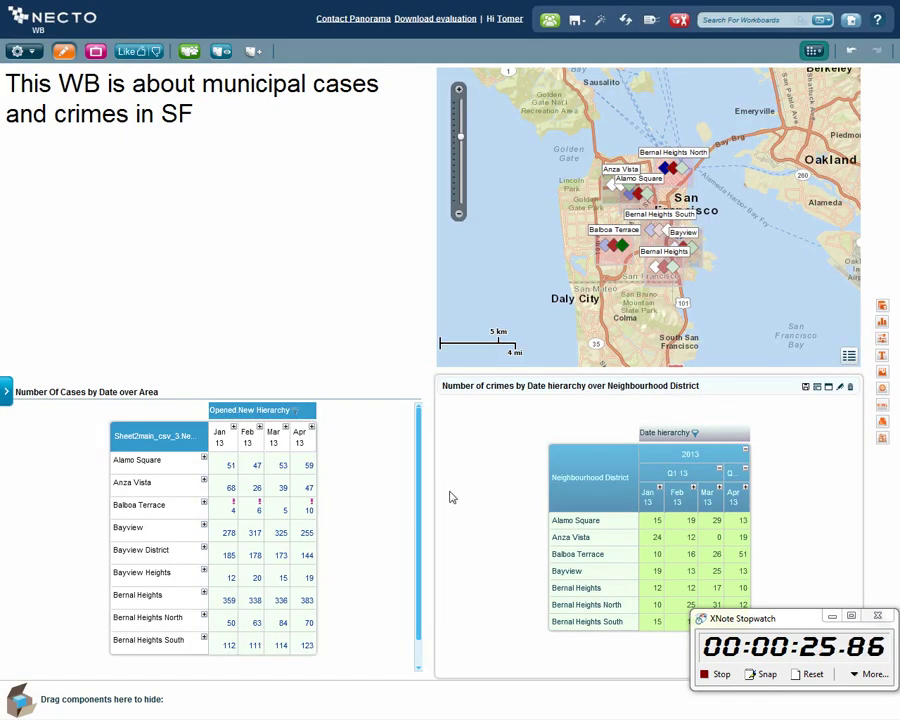
# - Shrink the title panel and show the cases panel as pie charts only, in the Couples palette
pyautogui.moveTo(211, 218); pyautogui.dragTo(220, 148)
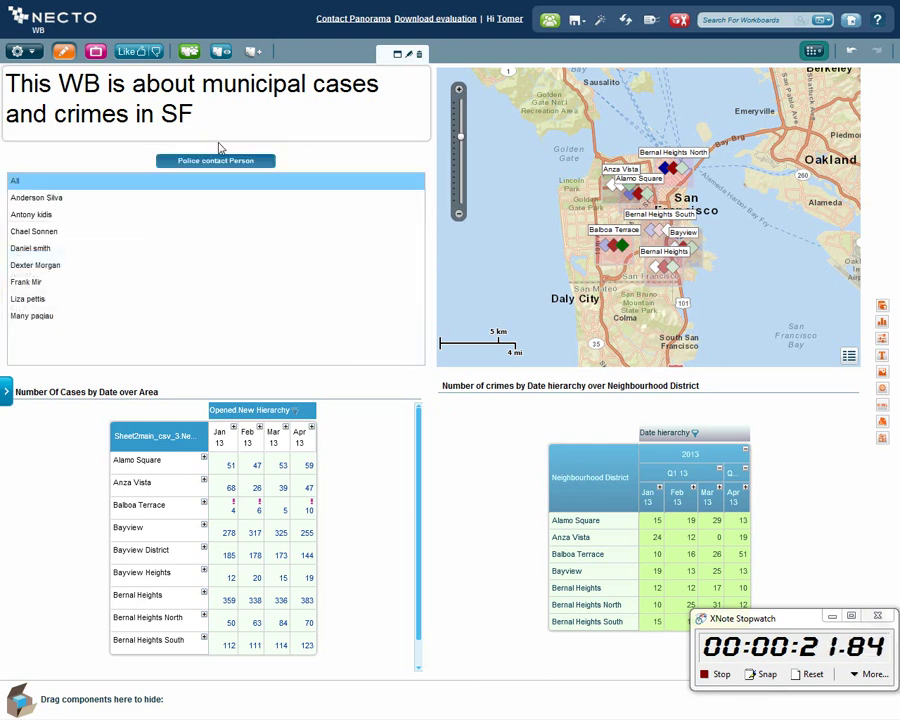
pyautogui.click(379, 395)
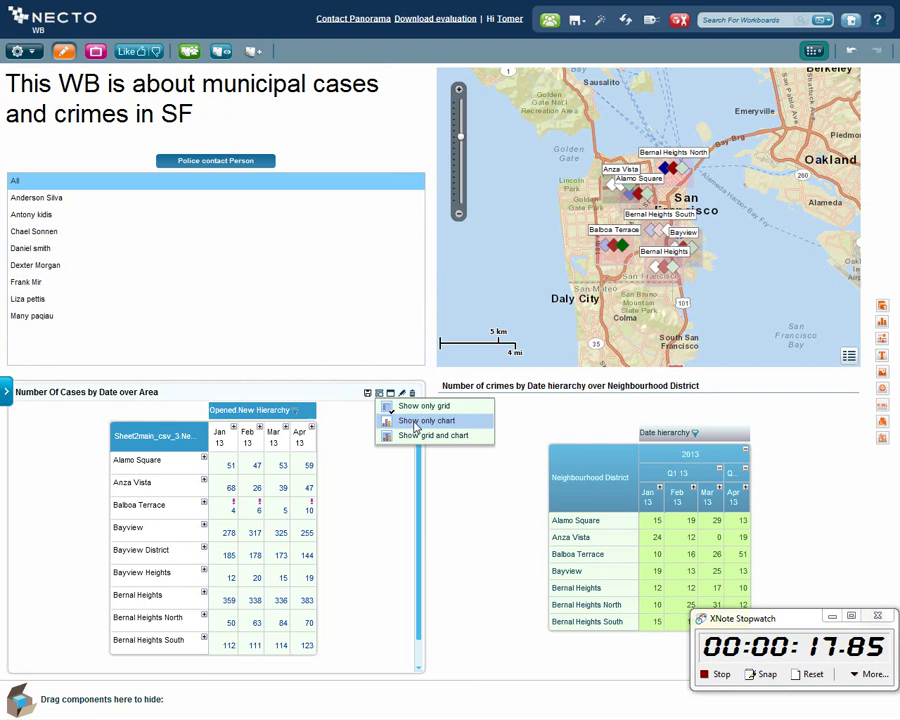
pyautogui.click(416, 421)
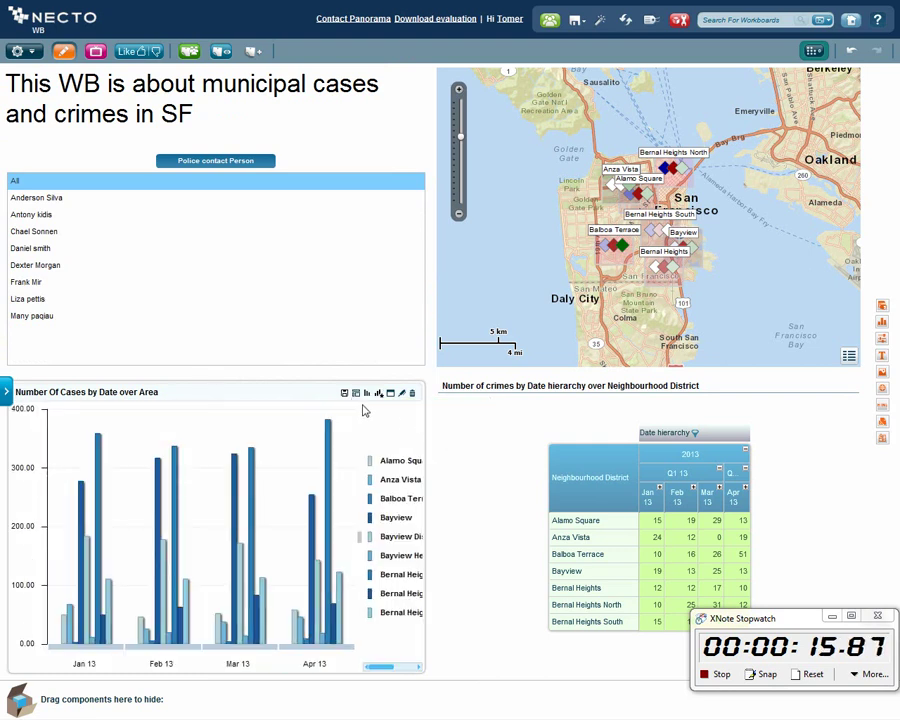
pyautogui.click(367, 395)
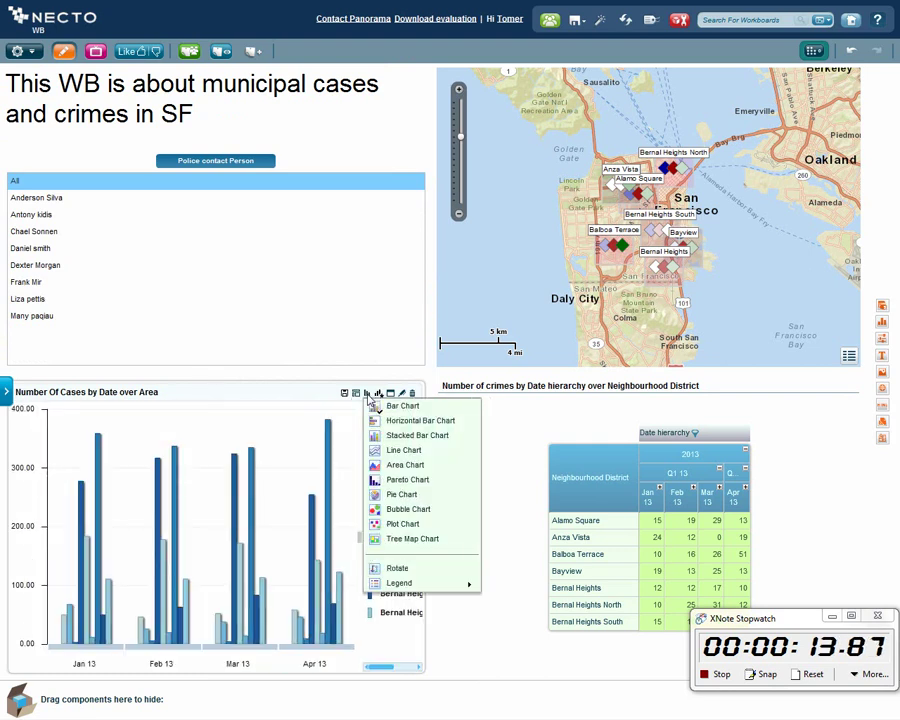
pyautogui.click(410, 494)
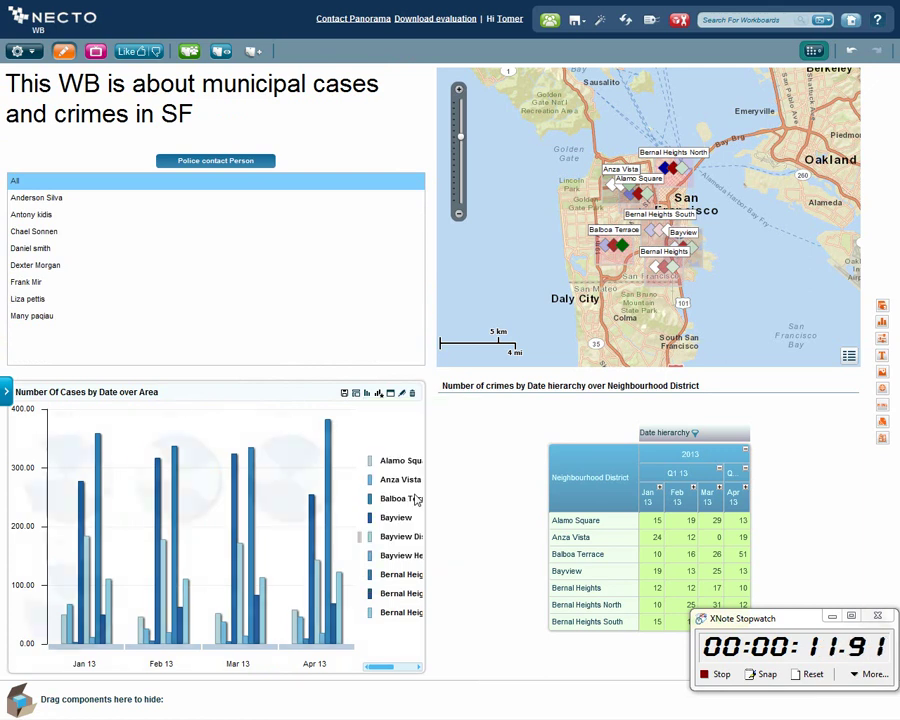
pyautogui.click(379, 394)
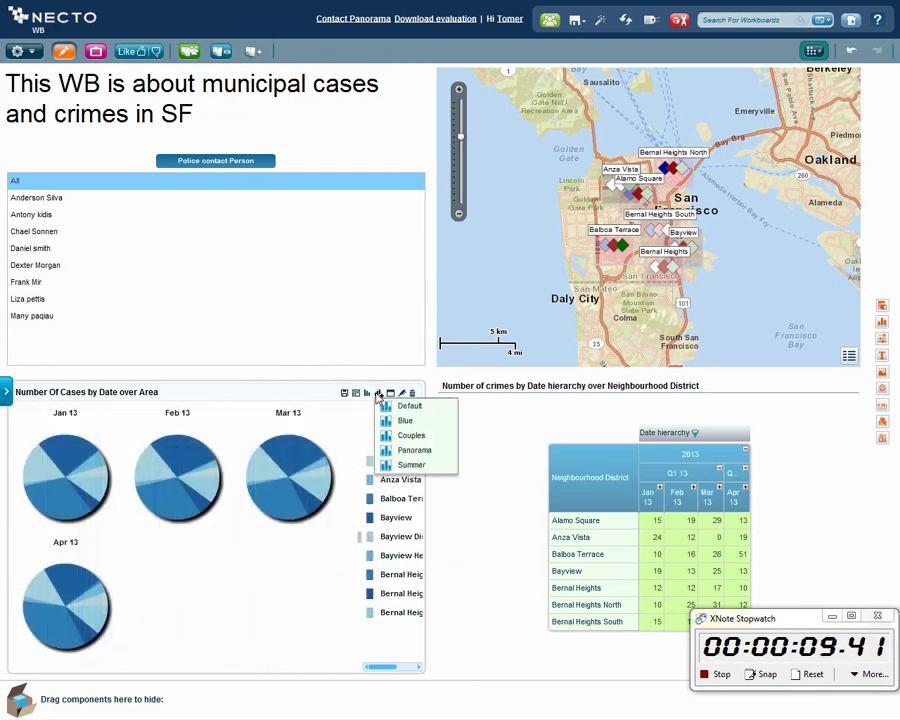
pyautogui.click(413, 436)
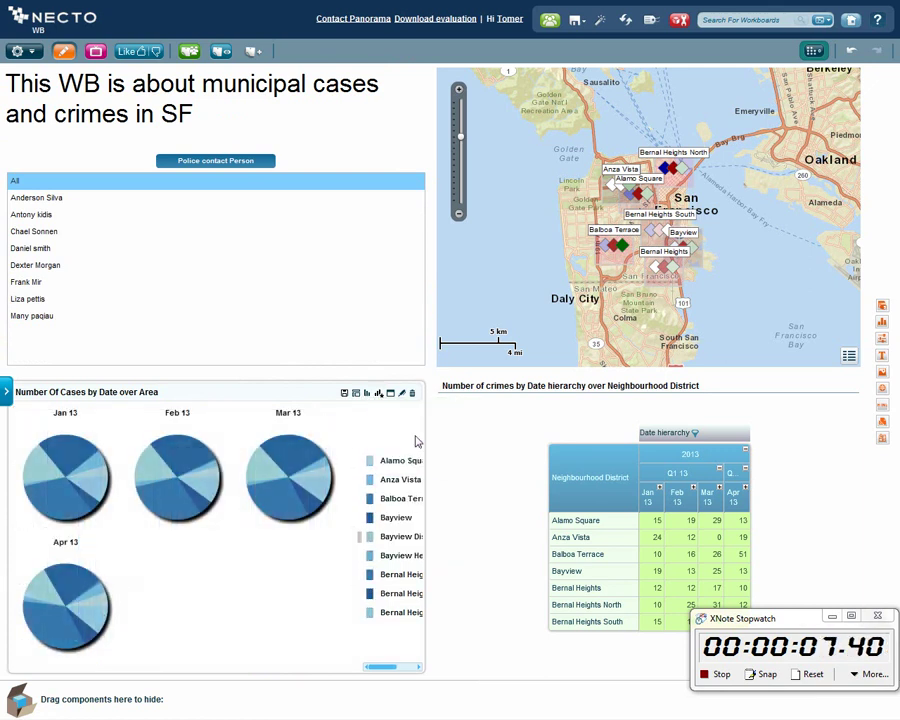
pyautogui.click(576, 22)
# - Save the WB workboard with the Demo topic added to its workboard topics
pyautogui.click(576, 40)
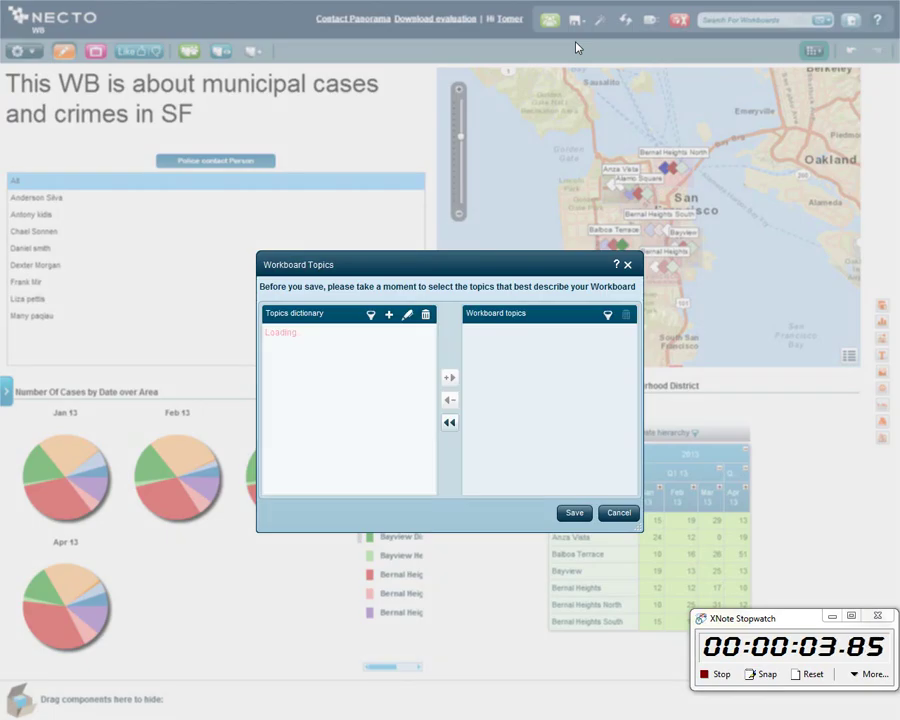
pyautogui.click(310, 385)
pyautogui.click(449, 377)
pyautogui.click(571, 511)
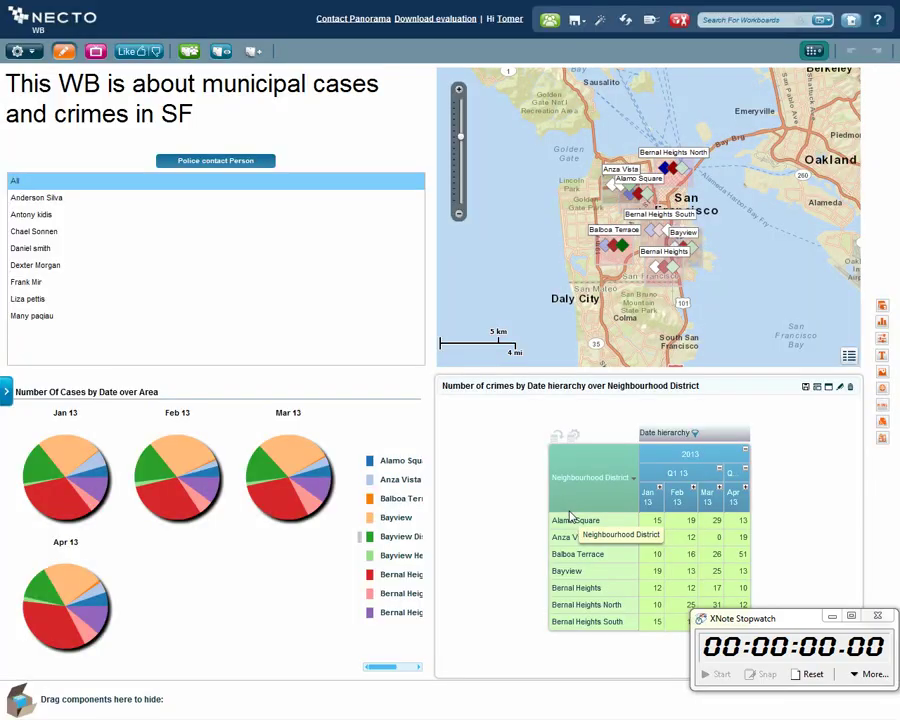
# - Share the workboard with two colleagues and type 'Look at my new Workboard - please start working with'
pyautogui.click(551, 21)
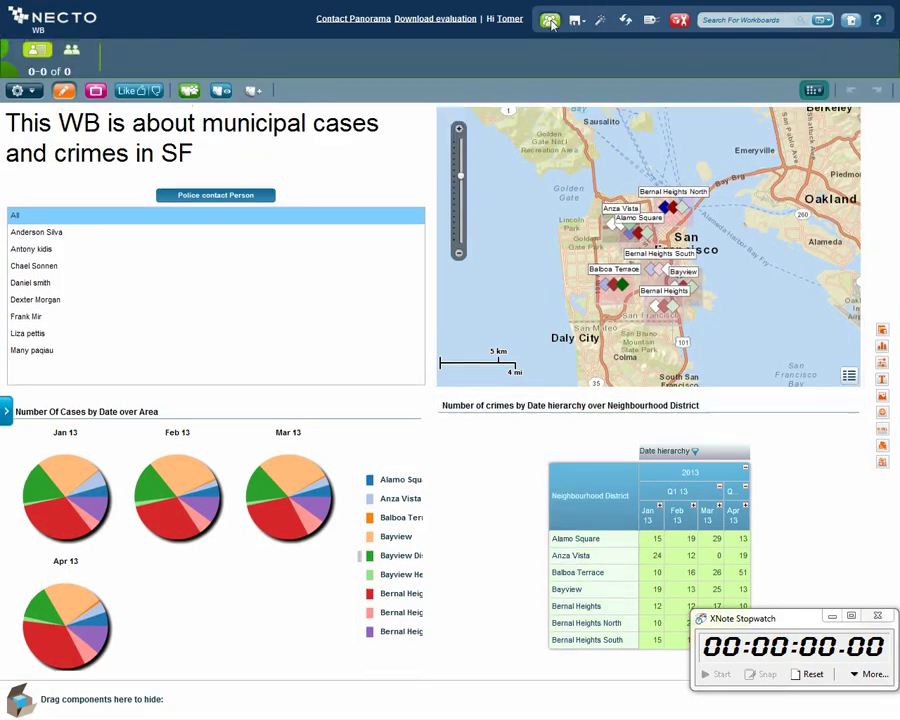
pyautogui.click(72, 52)
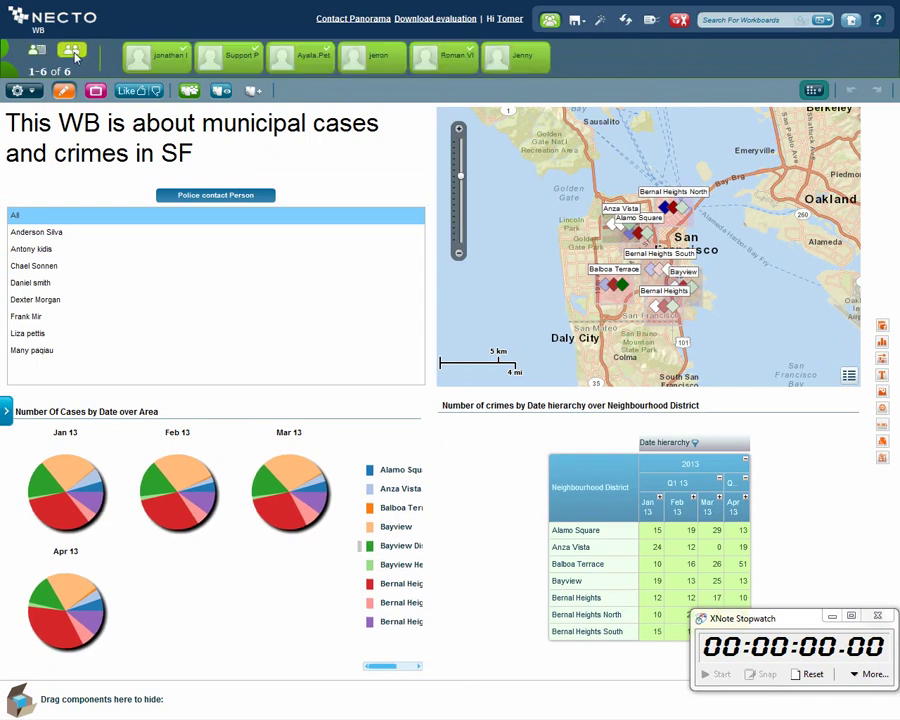
pyautogui.click(145, 62)
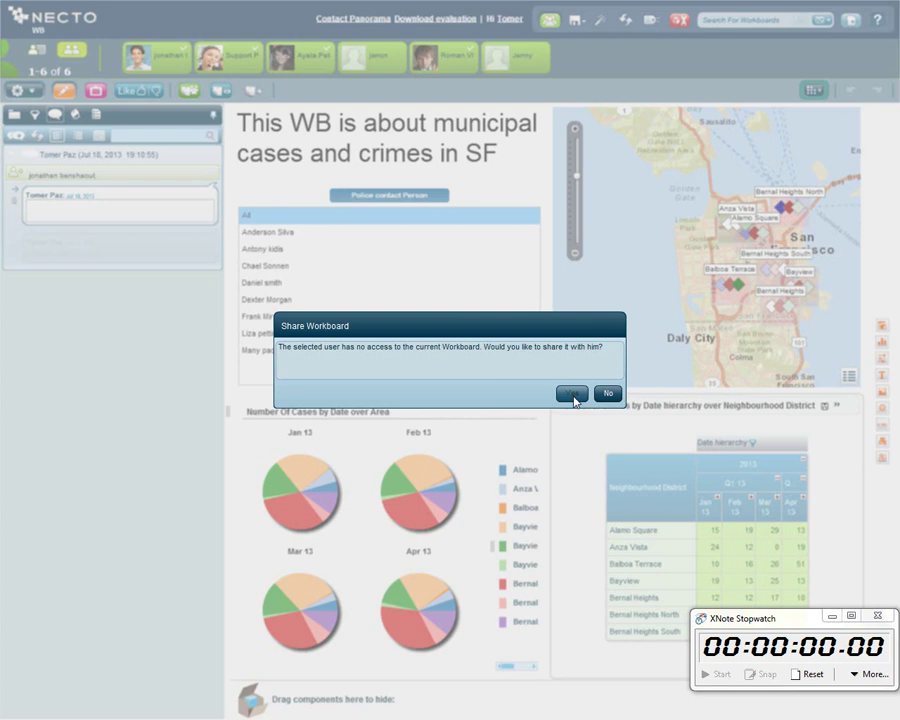
pyautogui.click(572, 396)
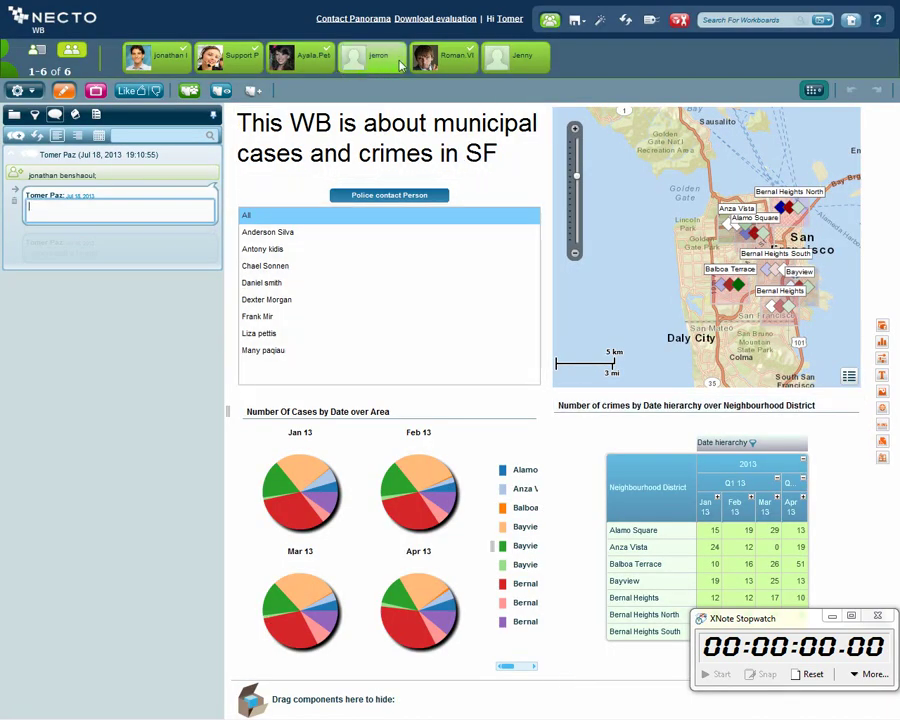
pyautogui.moveTo(440, 56); pyautogui.dragTo(152, 156)
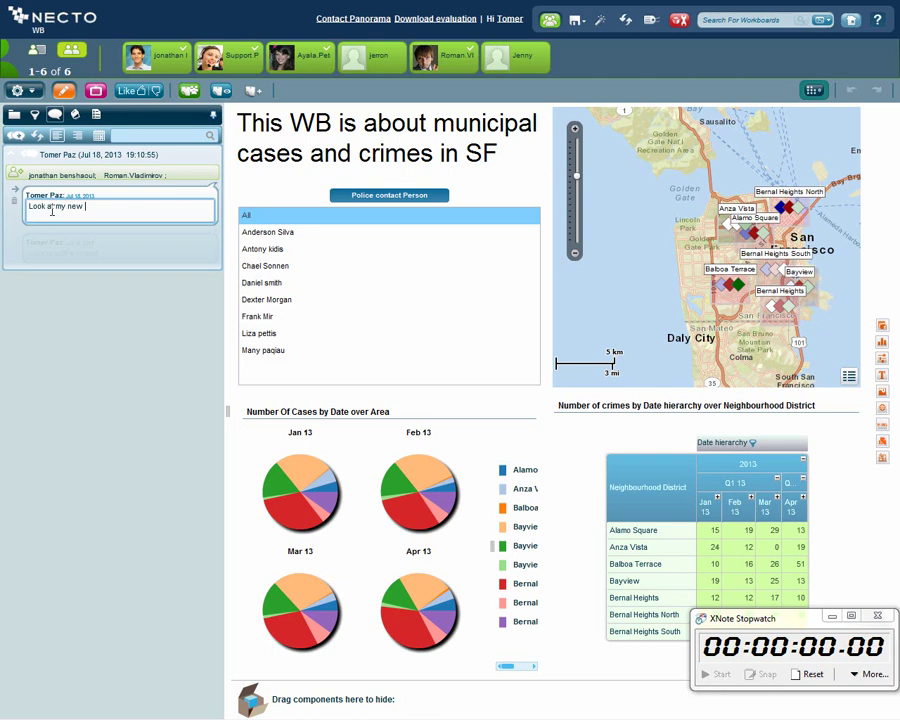
pyautogui.write('oard - please start working')
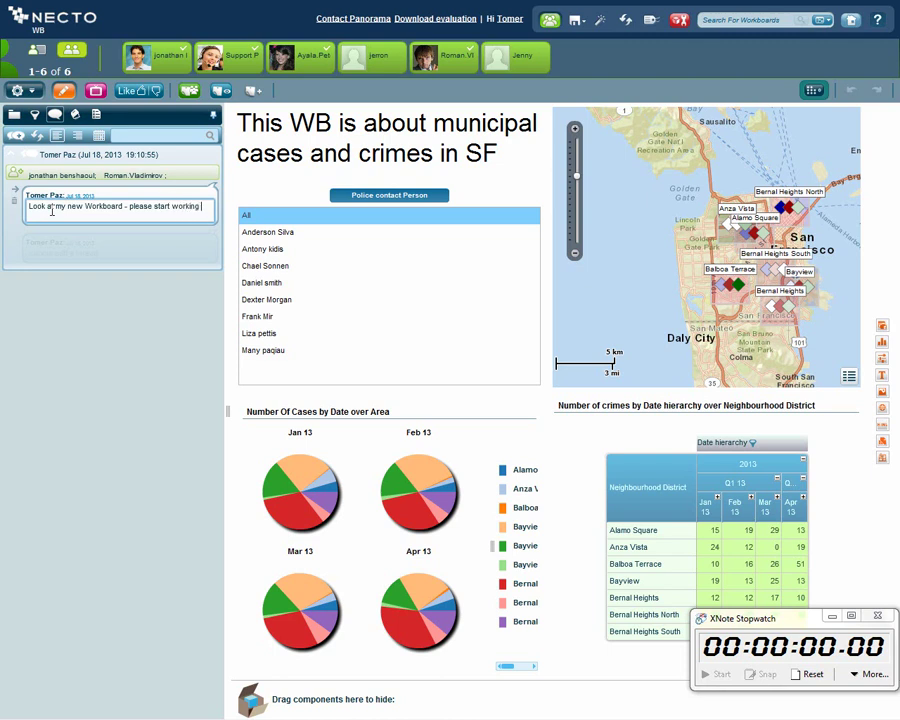